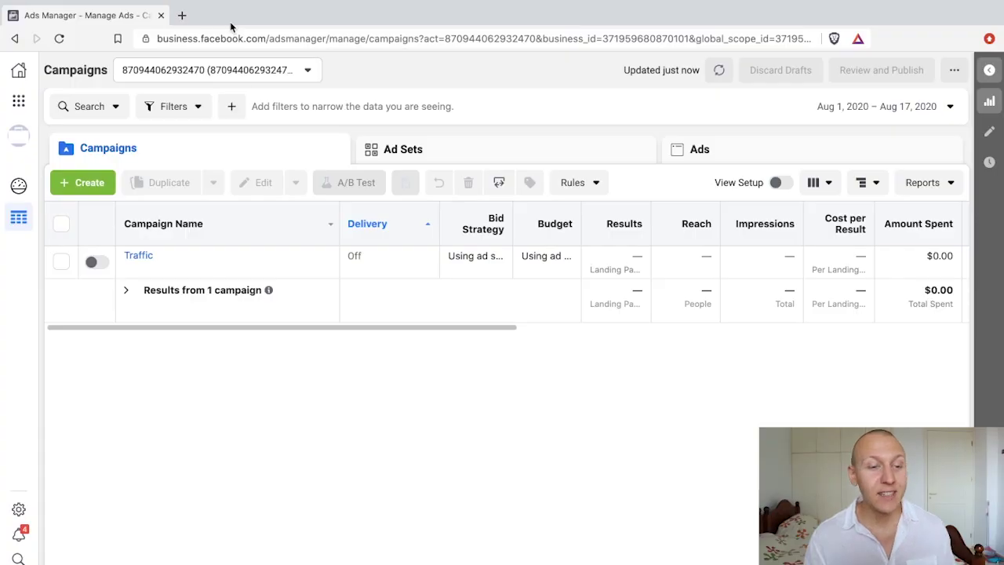
# Create a new campaign draft with the Messages objective, leaving the campaign, ad set and ad names blank.
pyautogui.click(86, 182)
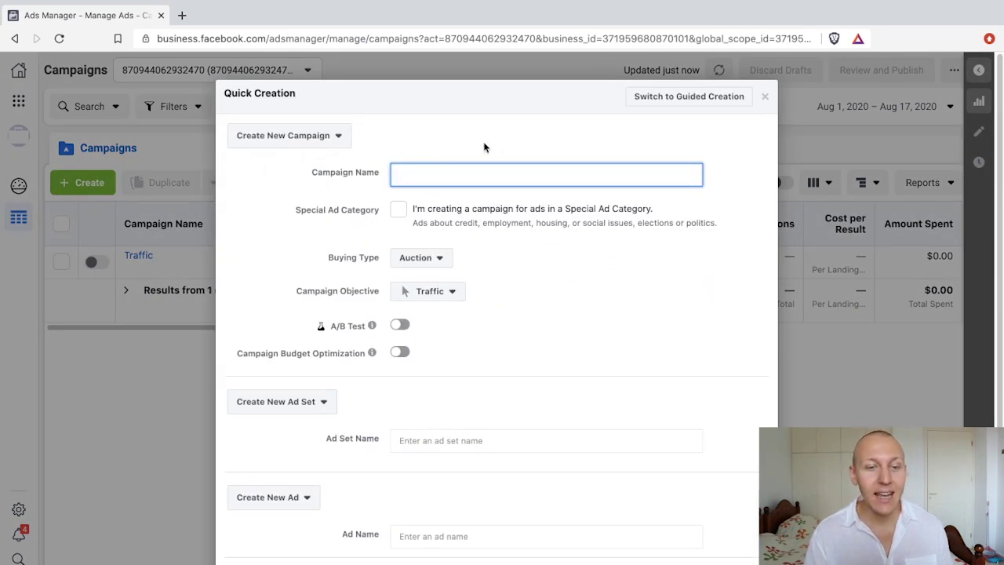
pyautogui.click(407, 293)
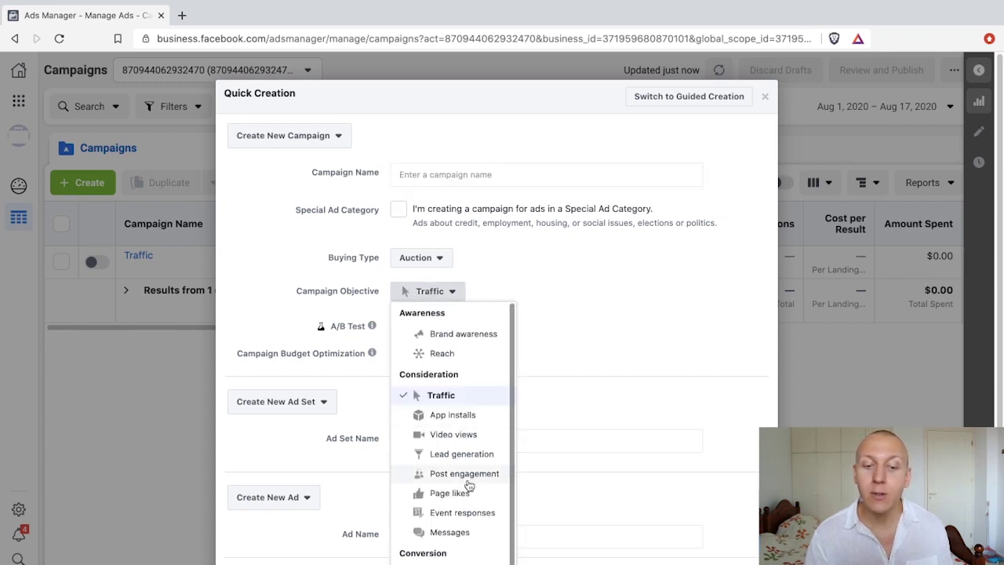
pyautogui.click(457, 534)
pyautogui.scroll(-1, 590, 282)
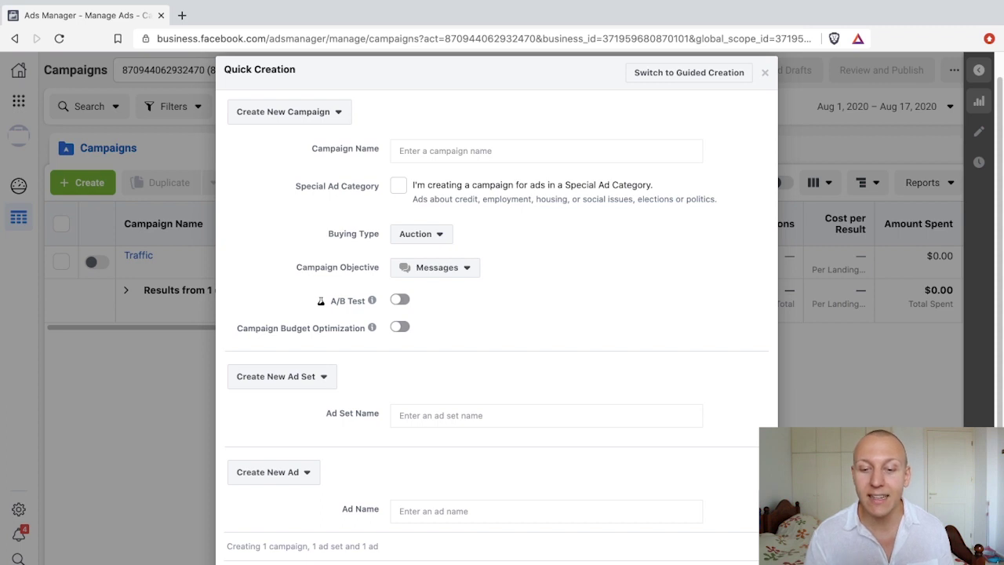
pyautogui.click(720, 553)
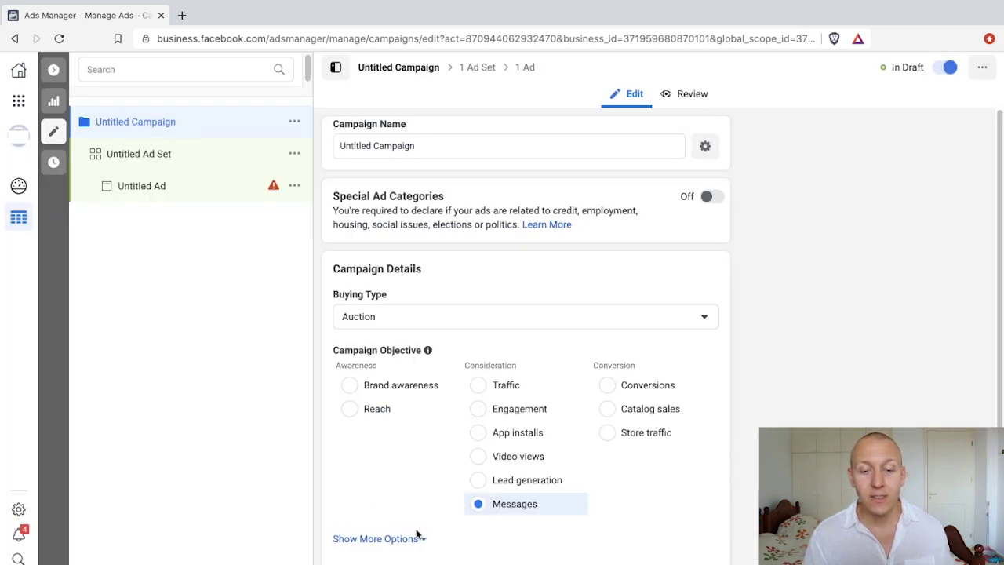
# Open the new campaign's ad set and read the description of the Messenger message destination.
pyautogui.click(161, 154)
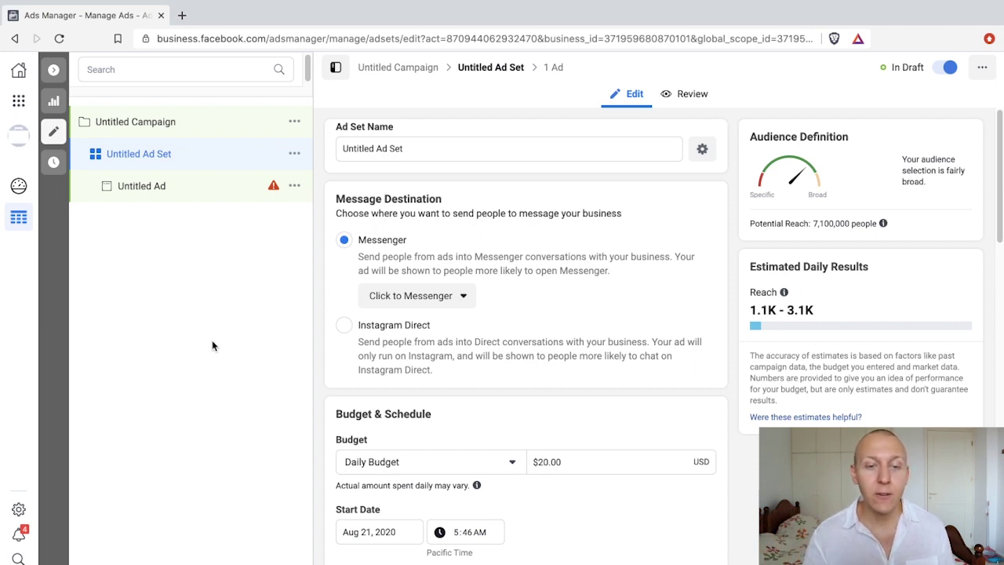
pyautogui.moveTo(442, 196); pyautogui.dragTo(331, 203)
pyautogui.click(384, 193)
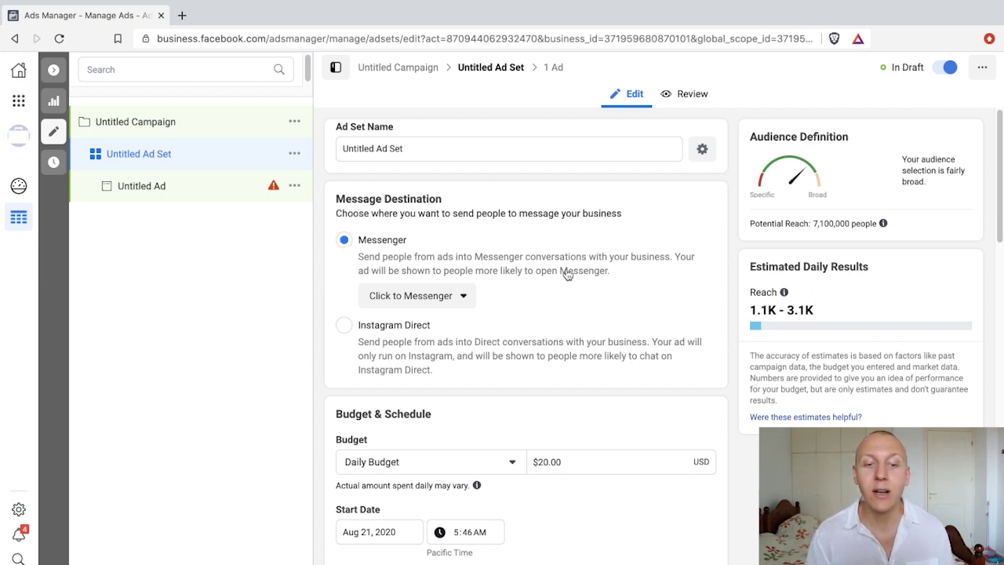
pyautogui.moveTo(612, 275); pyautogui.dragTo(369, 261)
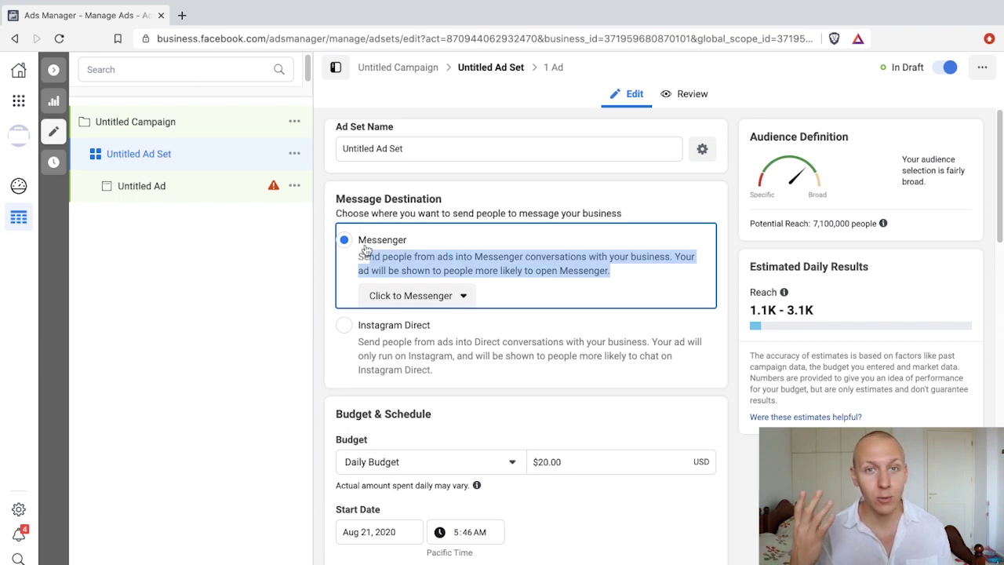
pyautogui.click(232, 323)
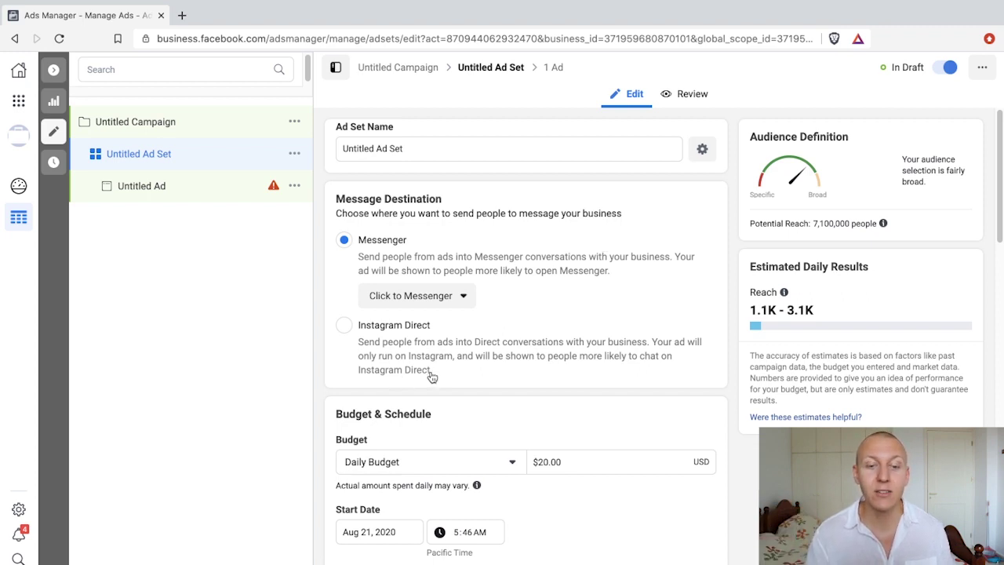
# Check the Instagram Direct destination, then set the ad set's message destination to Messenger with the Click to Messenger option.
pyautogui.moveTo(444, 373); pyautogui.dragTo(360, 344)
pyautogui.click(383, 353)
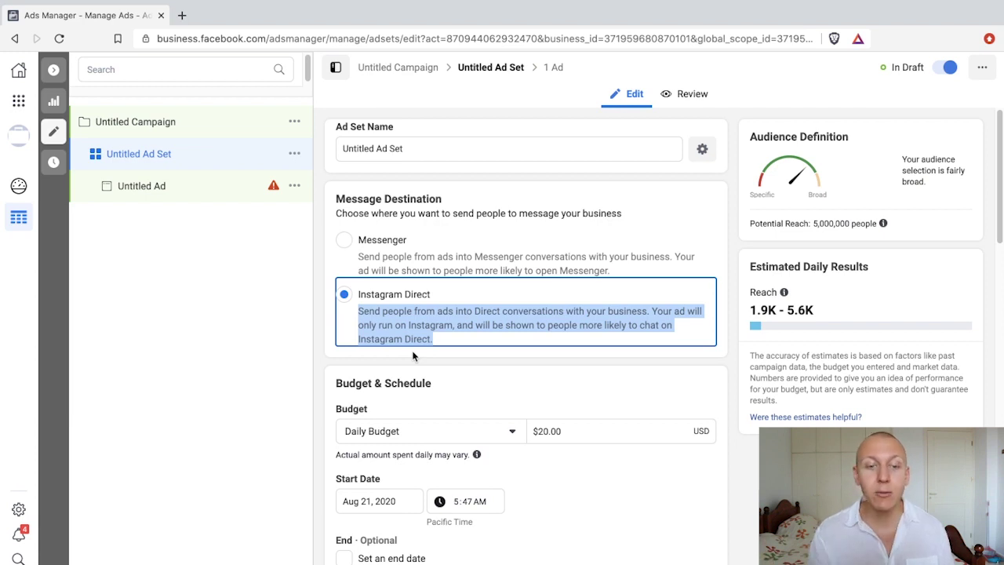
pyautogui.click(458, 270)
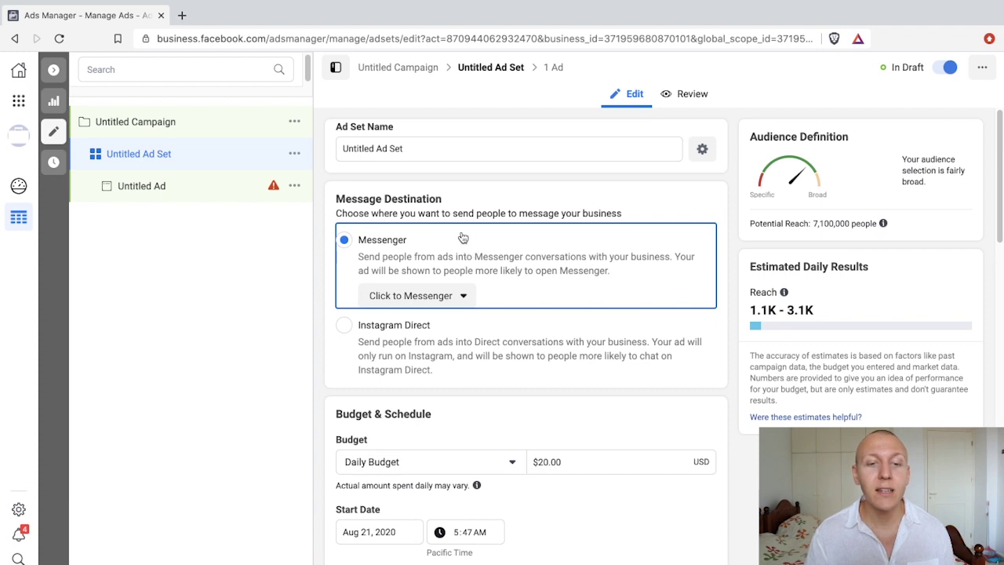
pyautogui.click(453, 297)
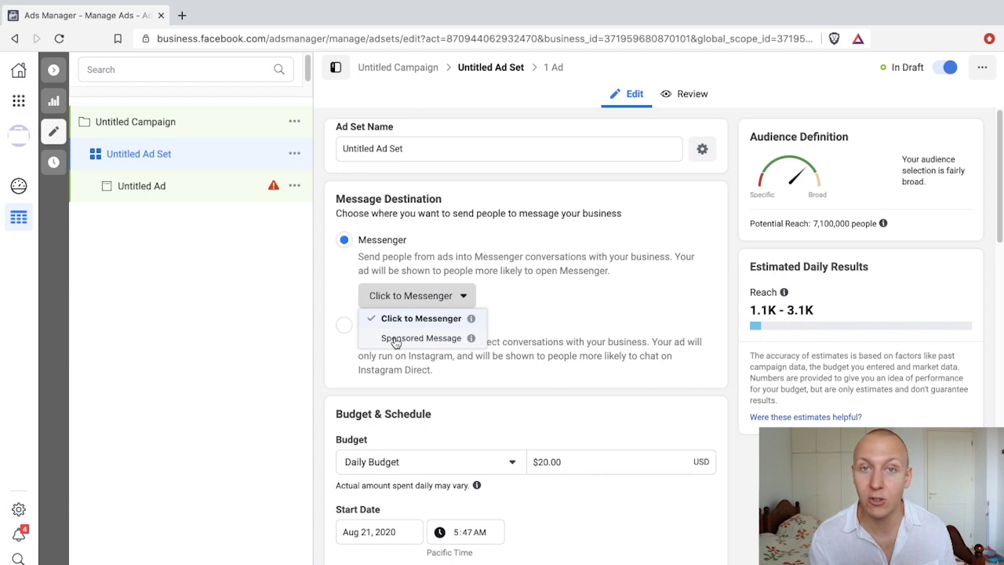
pyautogui.click(419, 322)
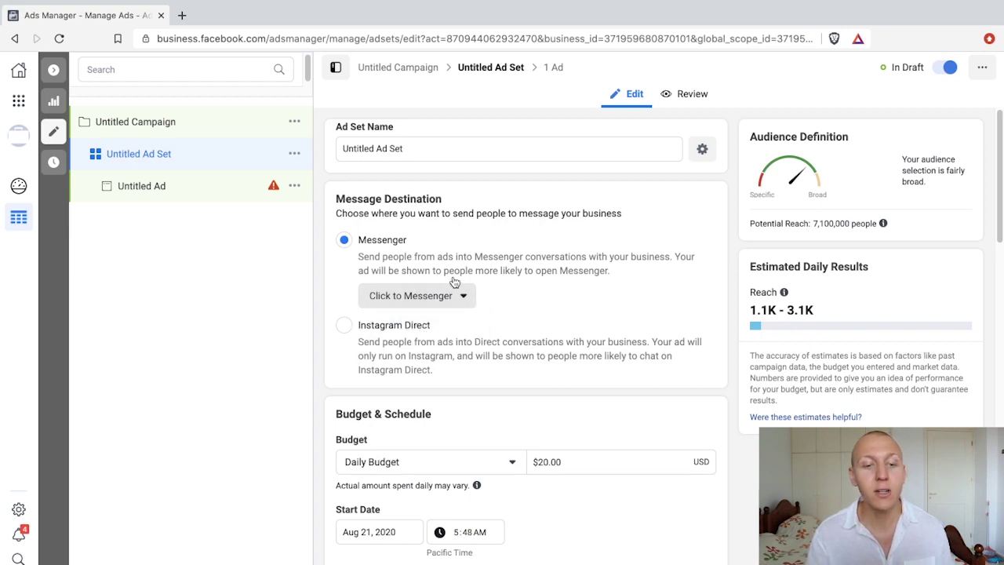
# Review the ad set's remaining settings and set its optimization for ad delivery to Conversations.
pyautogui.scroll(-2, 502, 260)
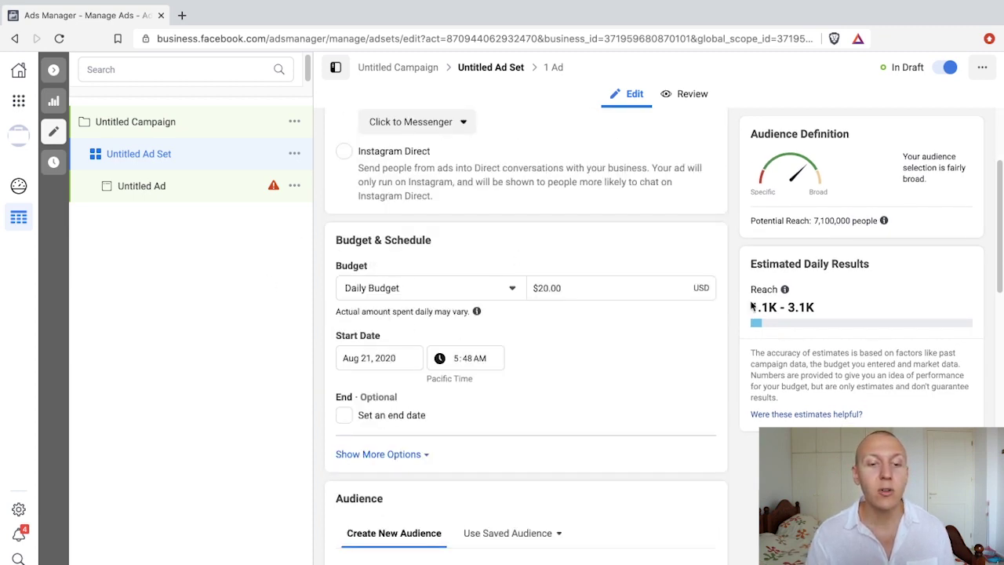
pyautogui.scroll(-4, 497, 258)
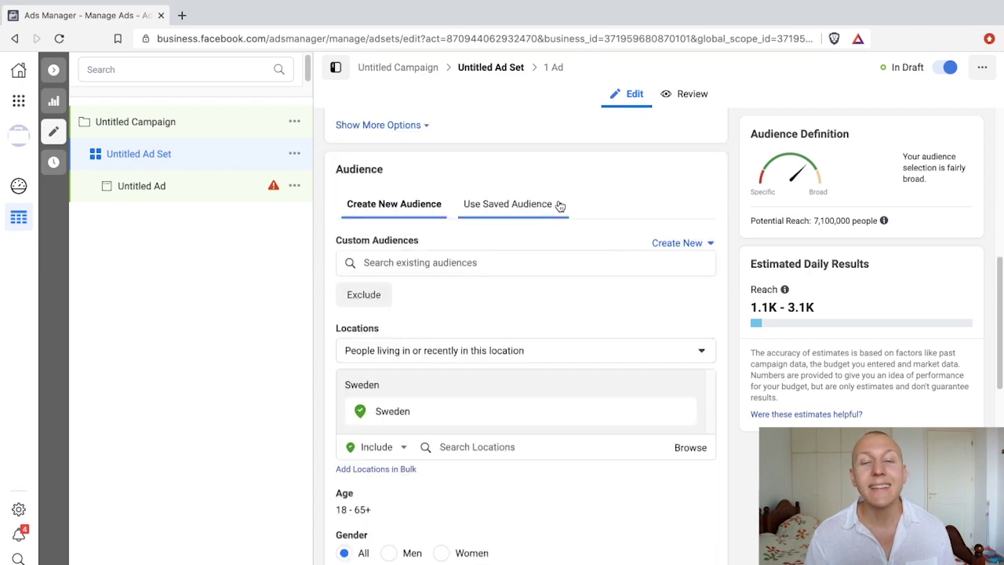
pyautogui.scroll(-8, 519, 251)
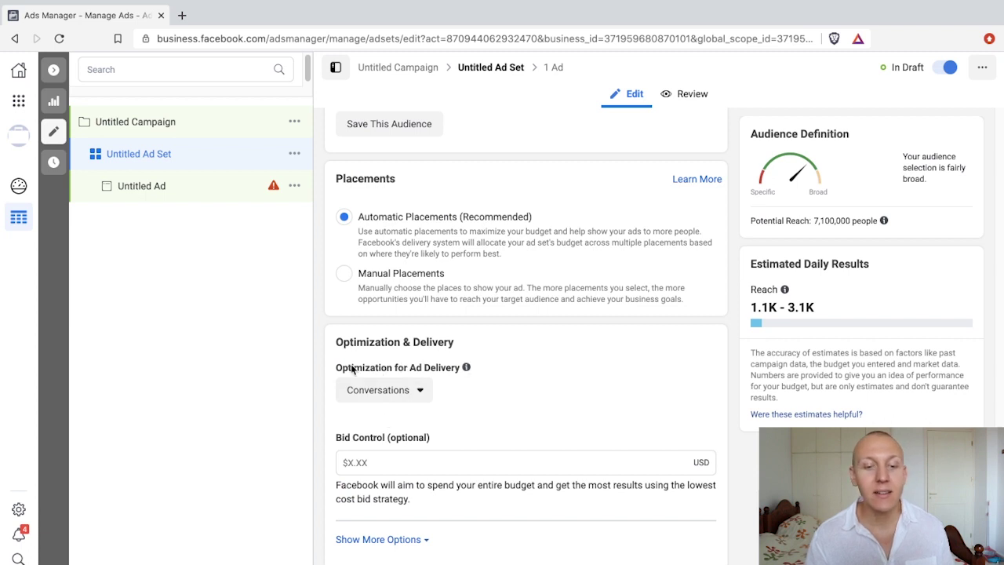
pyautogui.moveTo(338, 369); pyautogui.dragTo(455, 371)
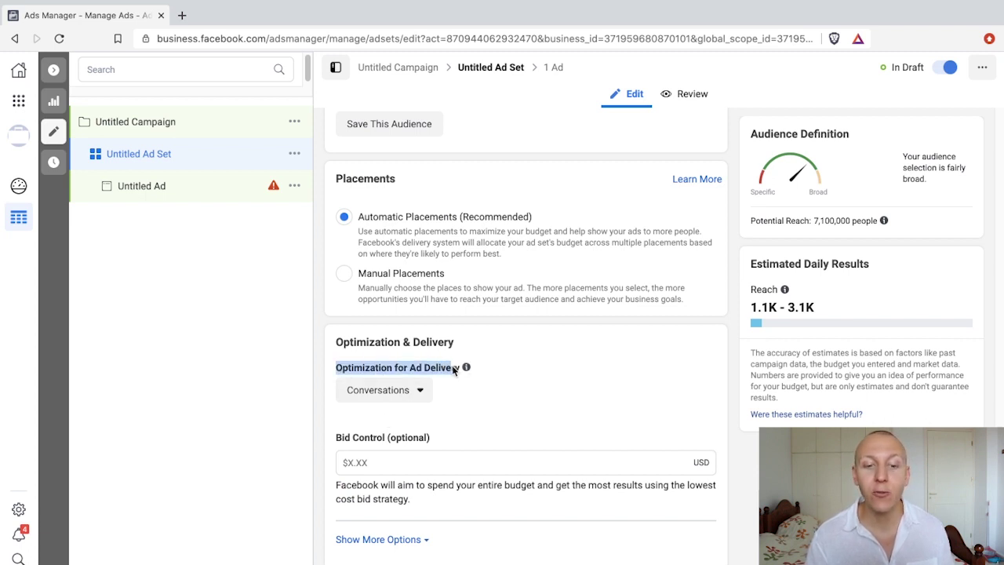
pyautogui.click(453, 371)
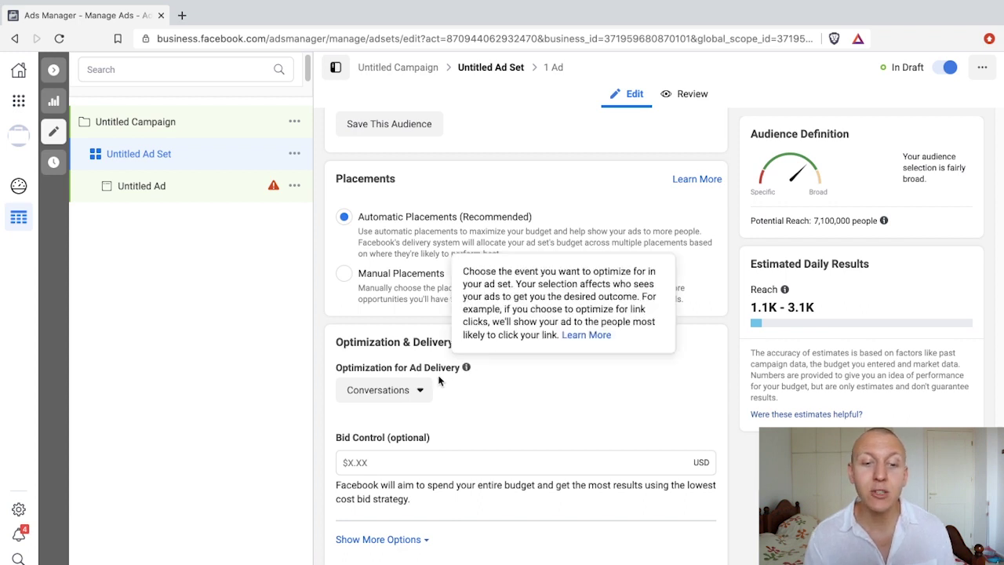
pyautogui.click(420, 391)
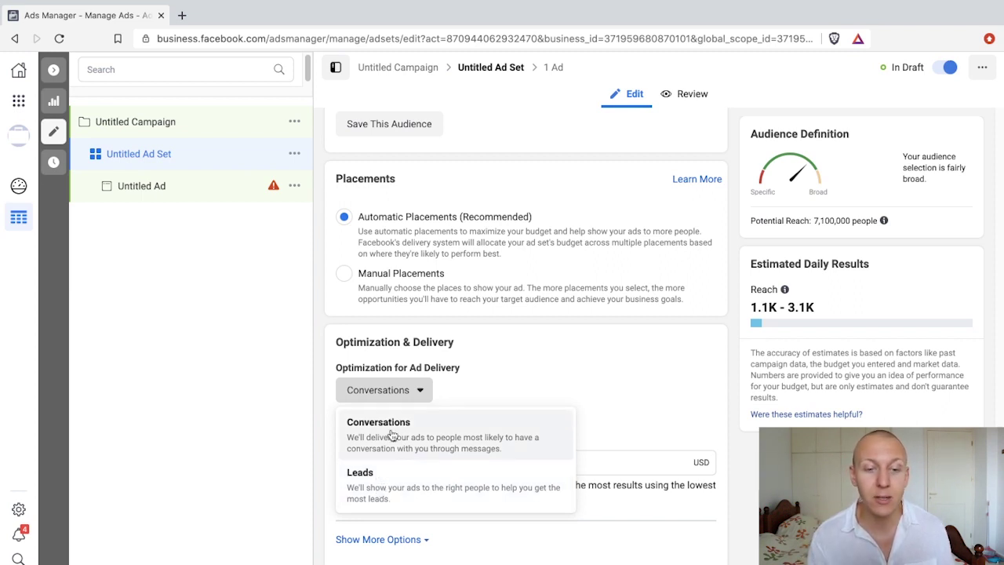
pyautogui.click(520, 371)
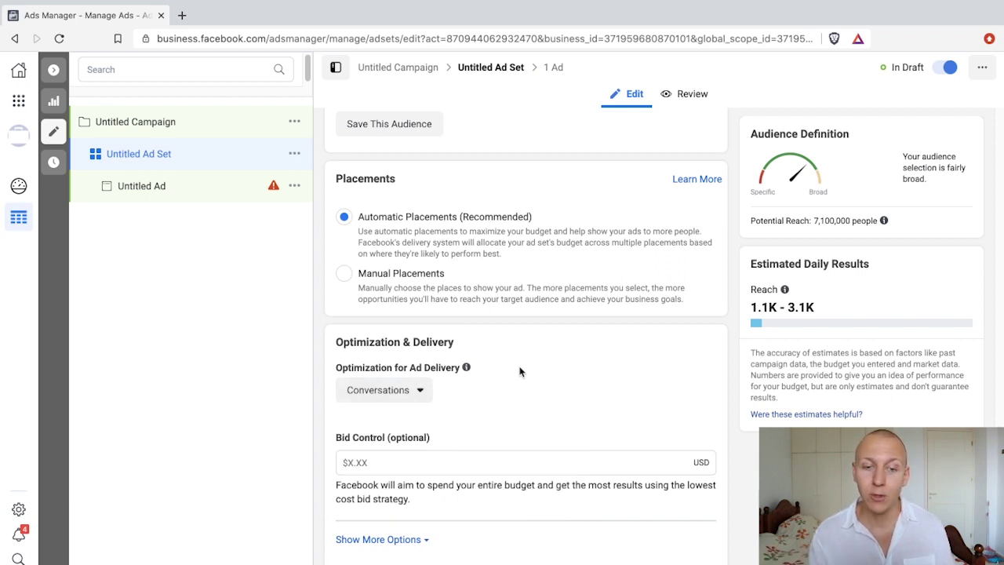
pyautogui.click(418, 392)
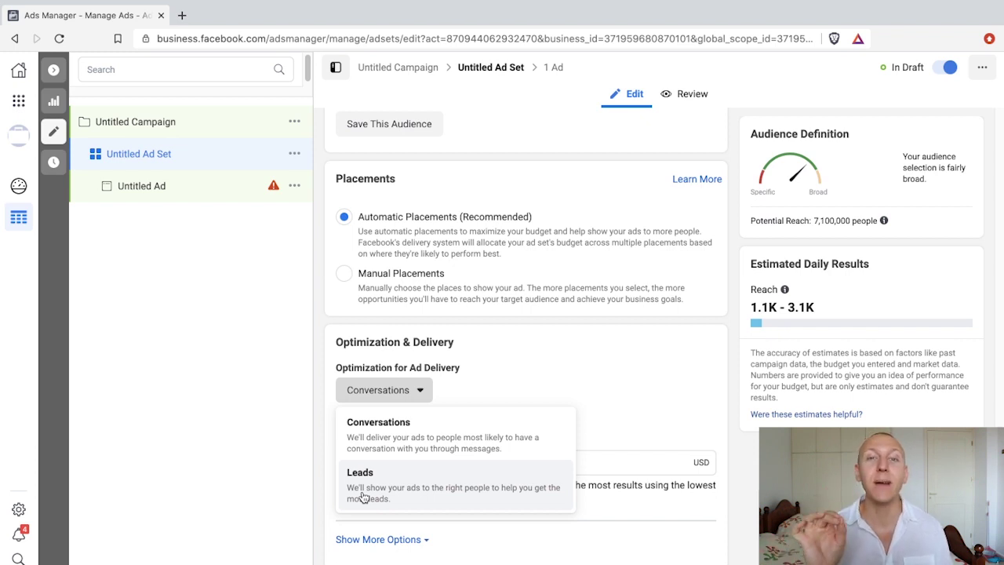
pyautogui.click(416, 441)
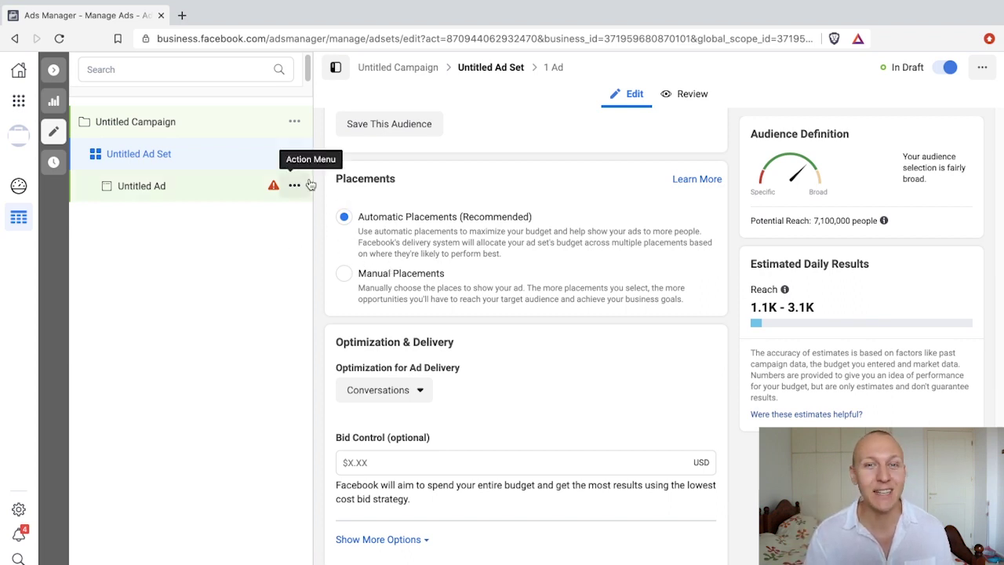
# Open the untitled ad and choose RnJ Deals as the Facebook Page that represents the business.
pyautogui.click(153, 189)
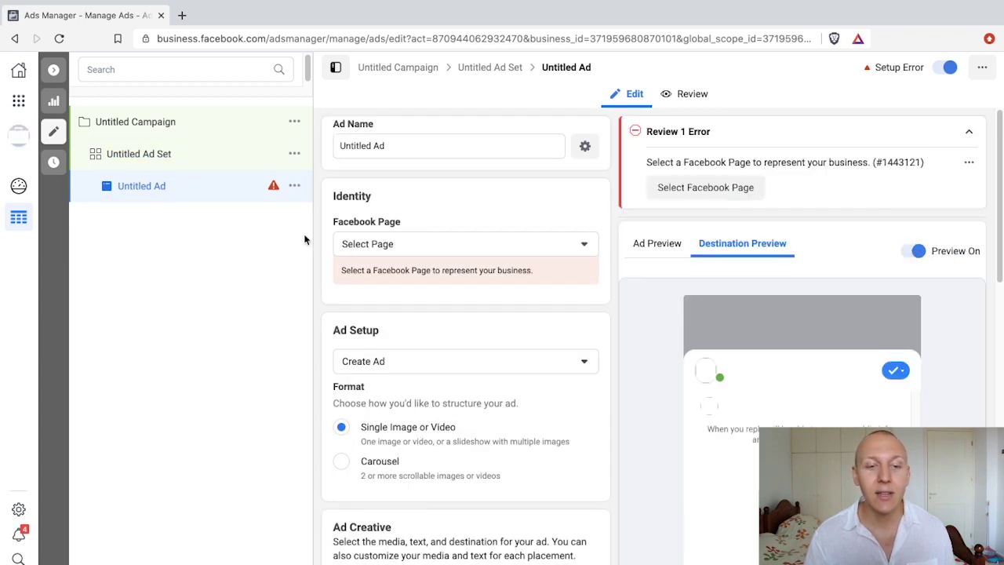
pyautogui.click(376, 244)
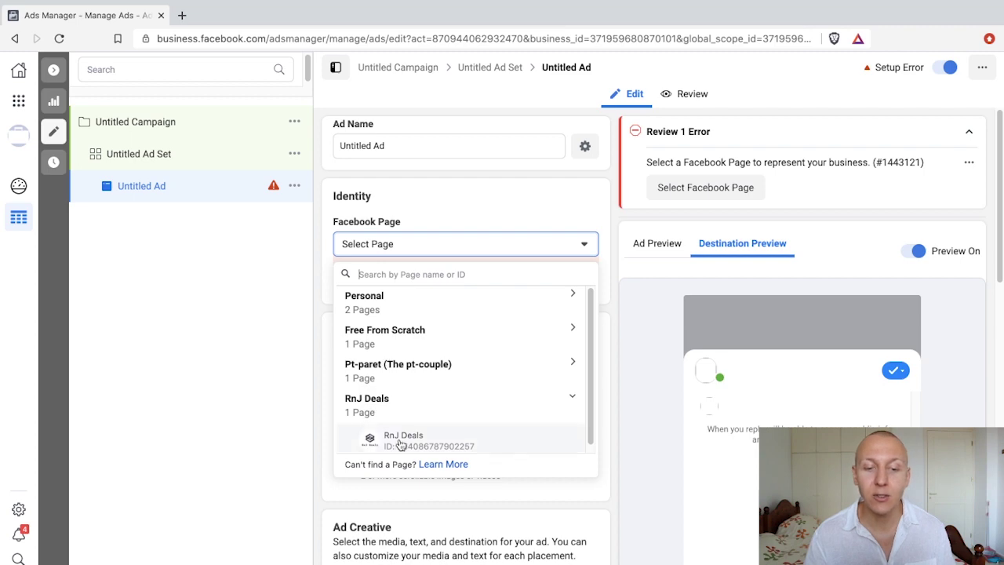
pyautogui.click(455, 406)
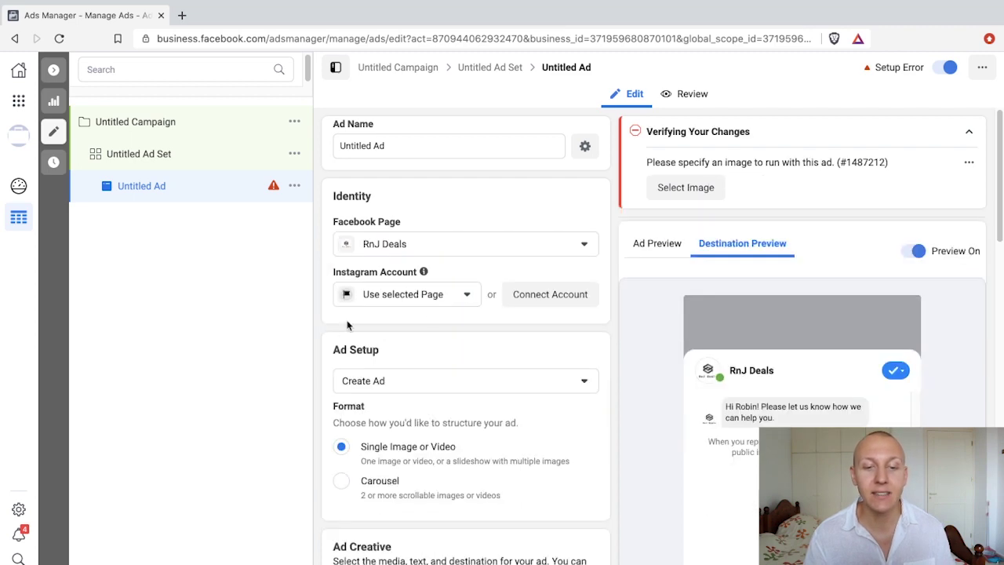
# Examine the ad's creative fields, the option to chat with another Page, and the Messenger destination preview.
pyautogui.scroll(-8, 405, 306)
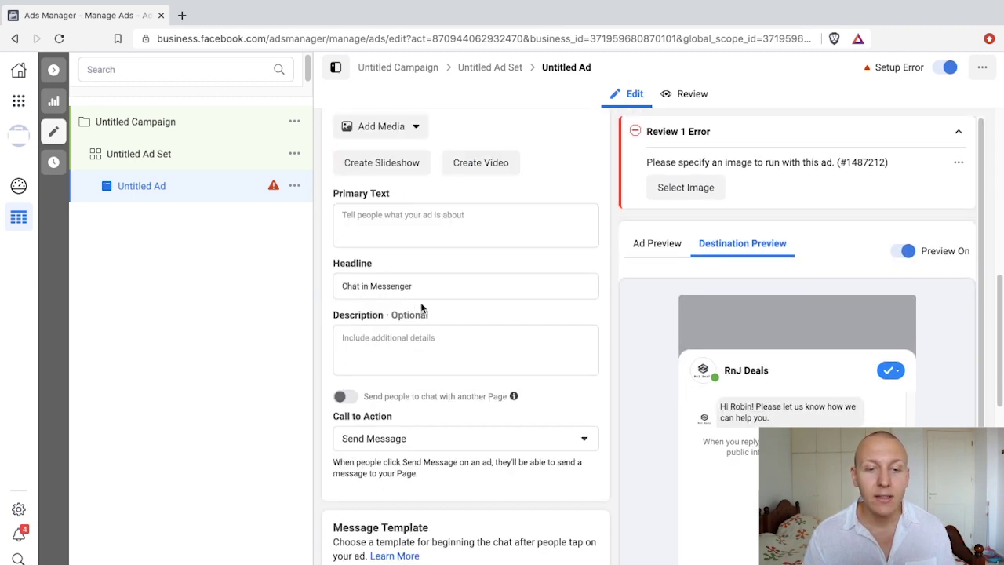
pyautogui.scroll(-5, 730, 365)
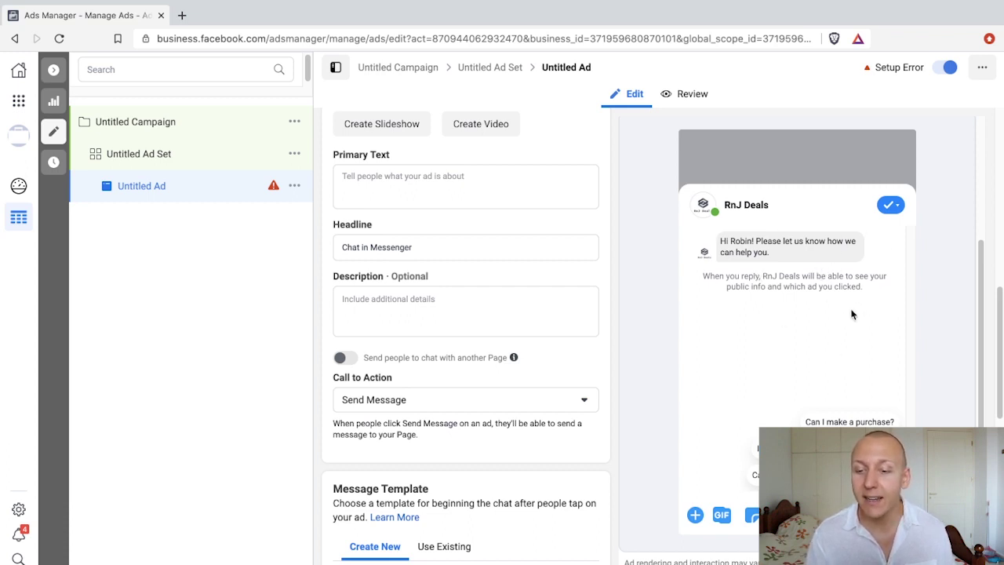
pyautogui.scroll(-1, 860, 310)
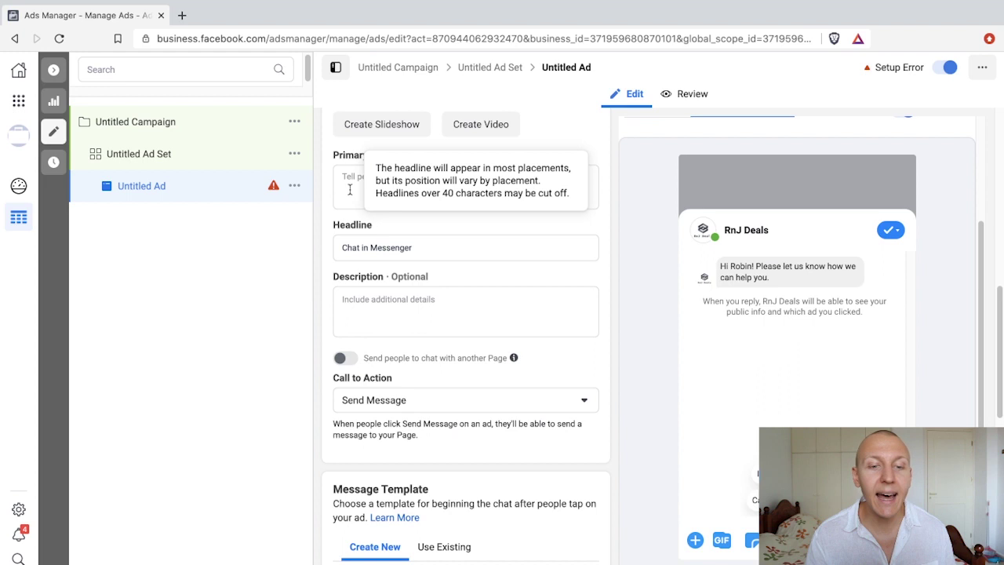
pyautogui.click(395, 196)
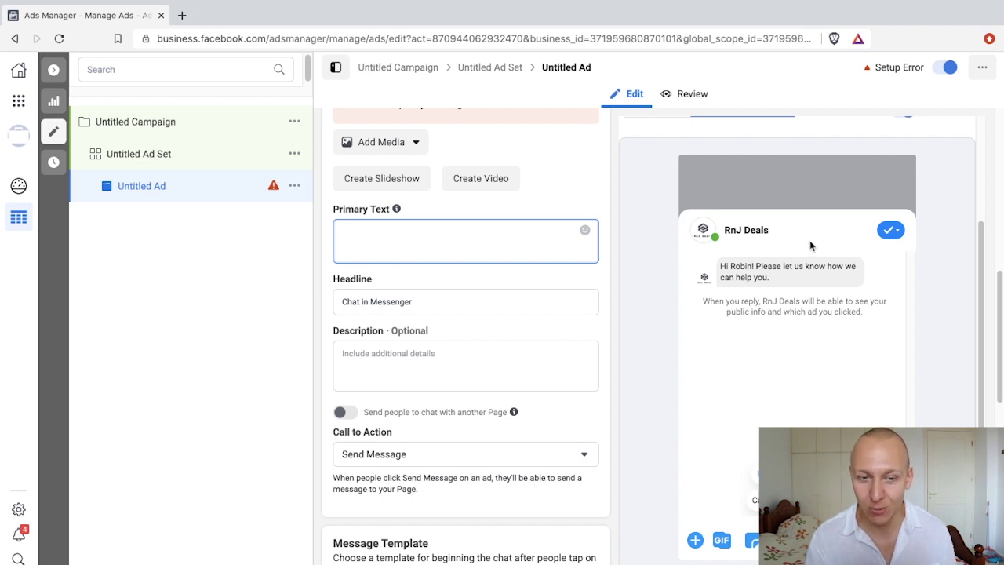
pyautogui.scroll(-1, 471, 285)
pyautogui.scroll(-2, 465, 267)
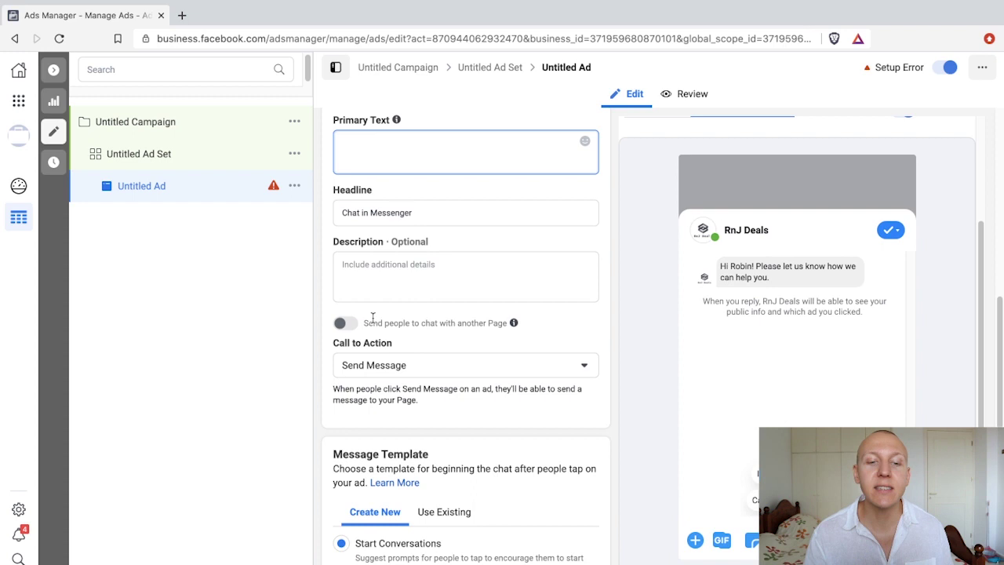
pyautogui.moveTo(380, 322); pyautogui.dragTo(480, 325)
pyautogui.click(448, 325)
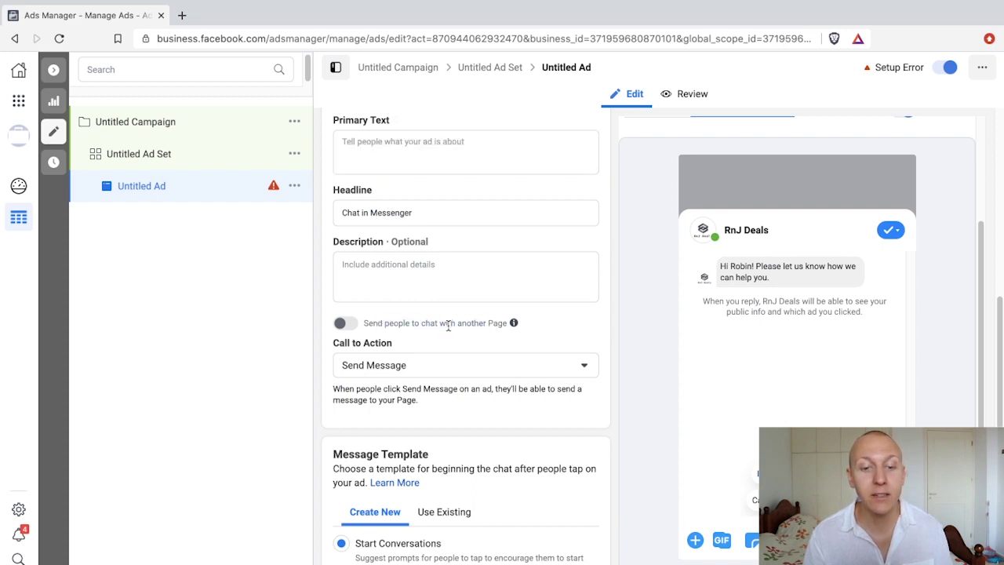
pyautogui.scroll(6, 446, 333)
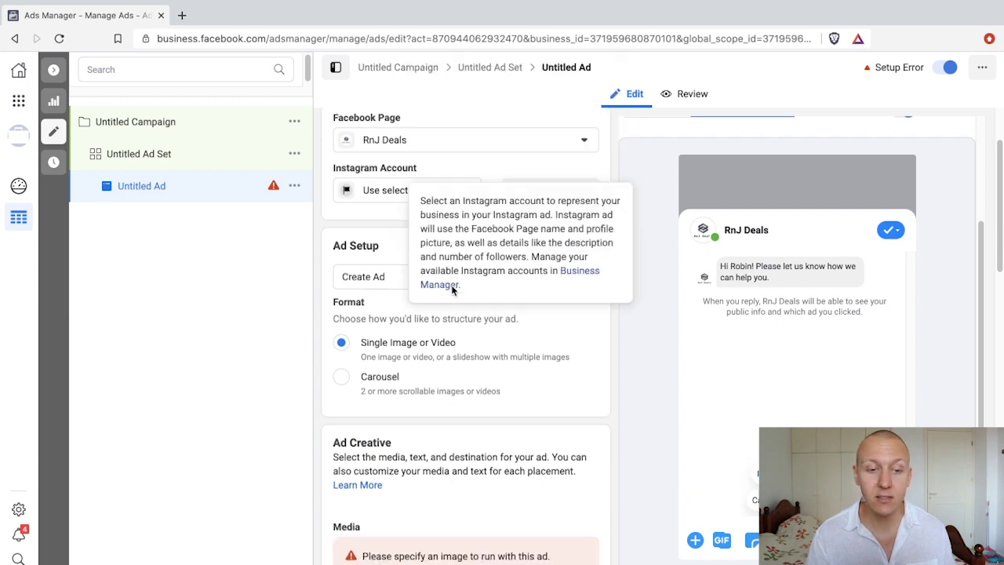
pyautogui.scroll(-3, 464, 102)
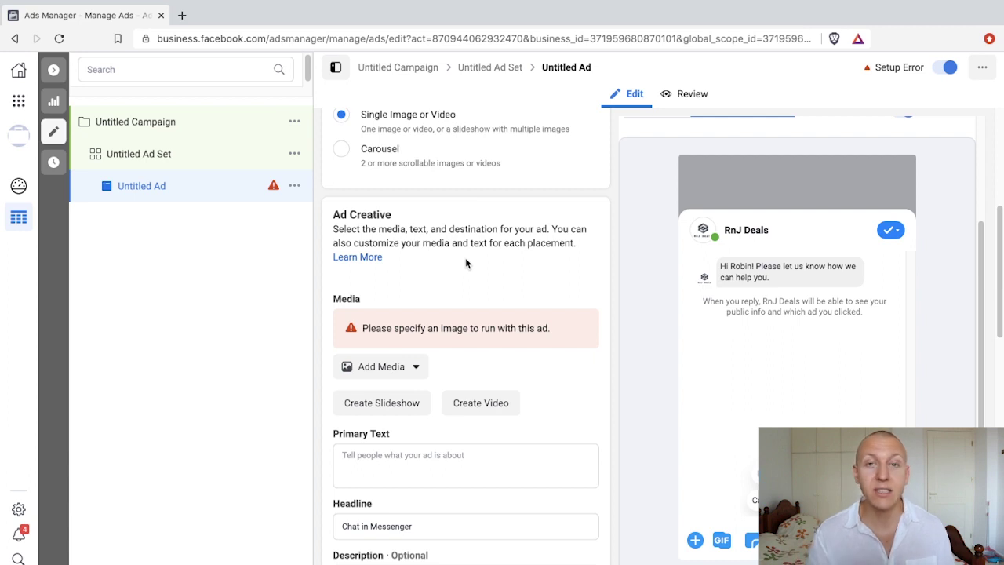
pyautogui.scroll(-3, 465, 263)
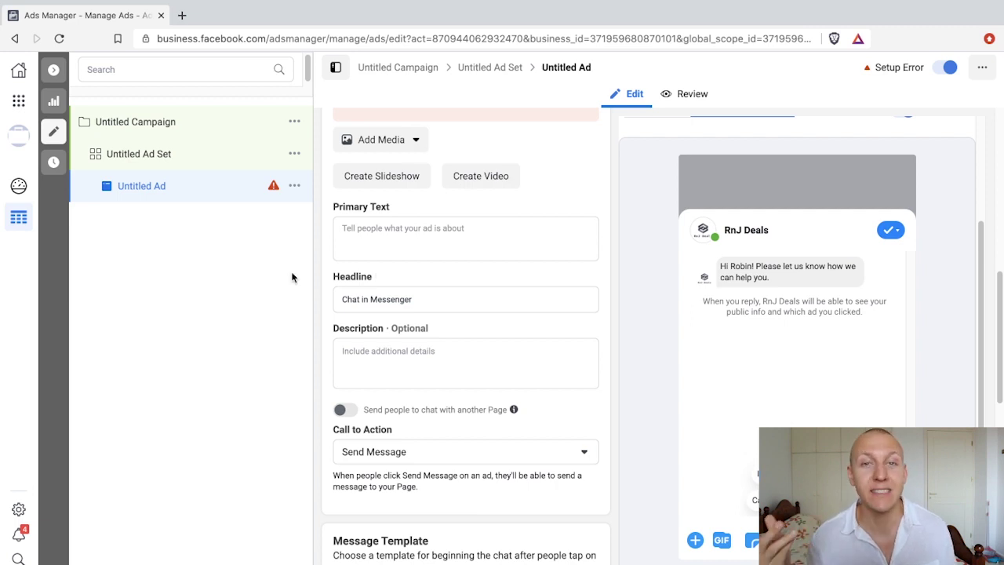
# Check the available call-to-action options for the ad and select Send Message.
pyautogui.scroll(-2, 442, 280)
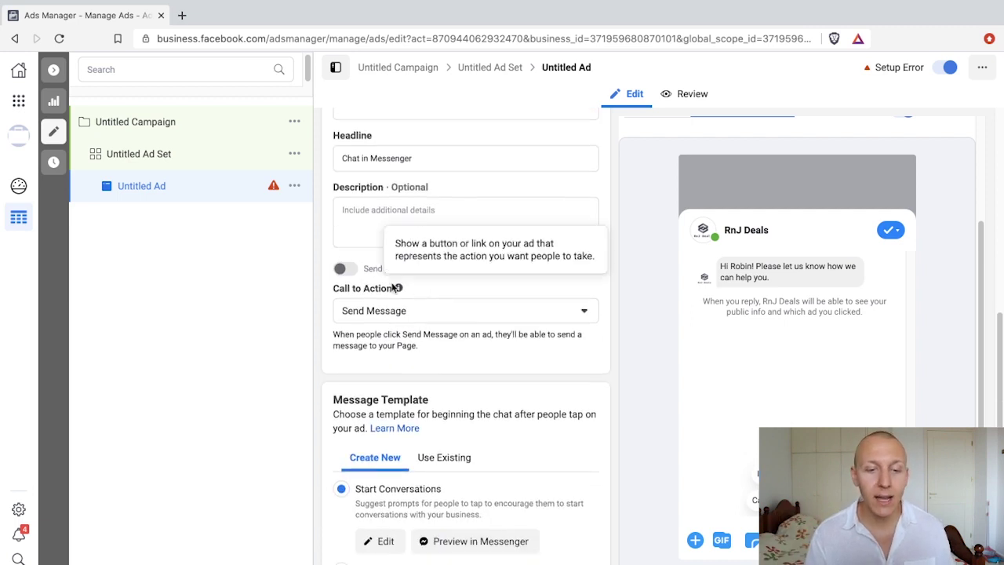
pyautogui.click(409, 313)
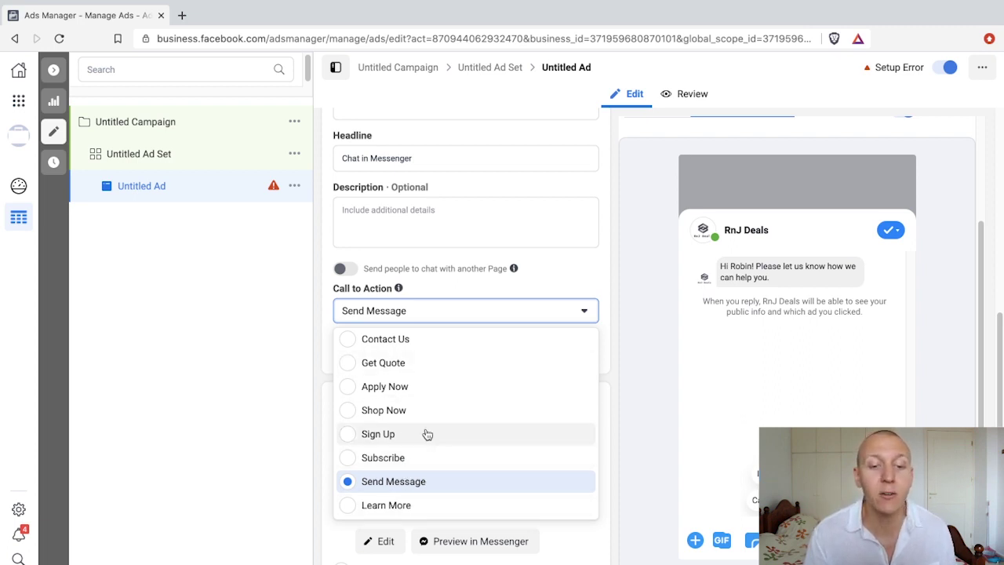
pyautogui.click(390, 483)
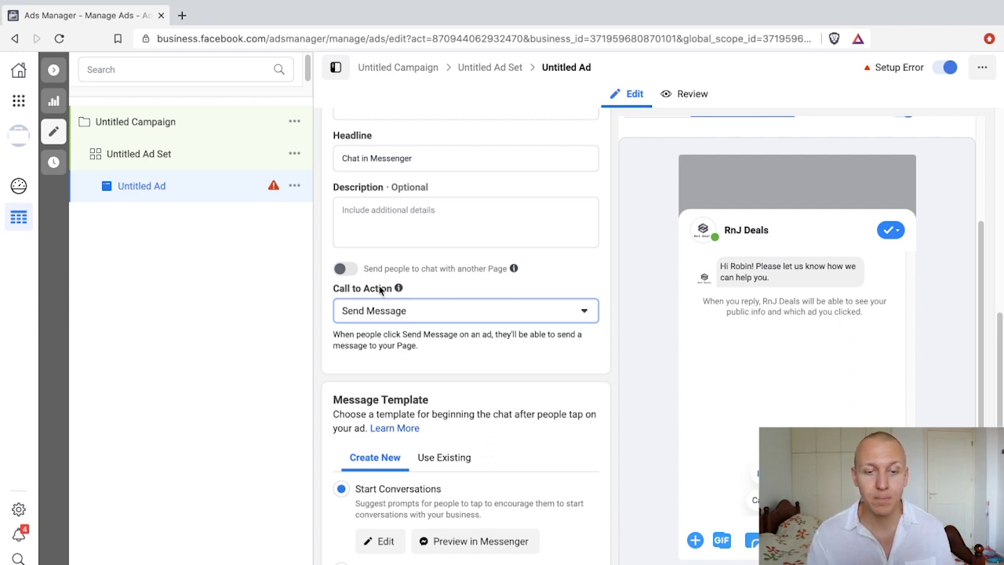
# Review the ad's message template options and open the new Start Conversations template for editing.
pyautogui.scroll(-3, 392, 298)
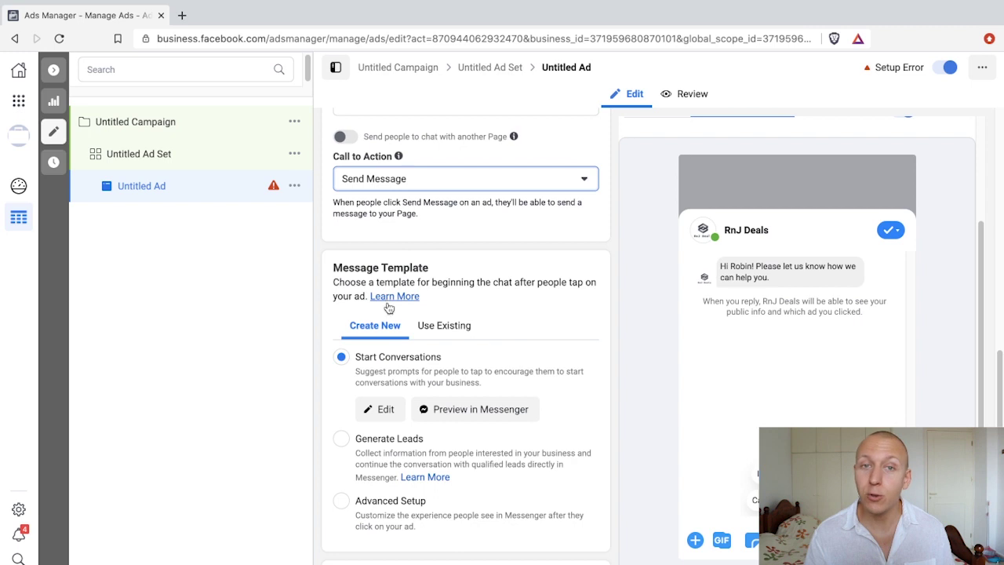
pyautogui.scroll(-2, 439, 314)
pyautogui.moveTo(435, 227); pyautogui.dragTo(343, 222)
pyautogui.click(397, 223)
pyautogui.scroll(-3, 396, 224)
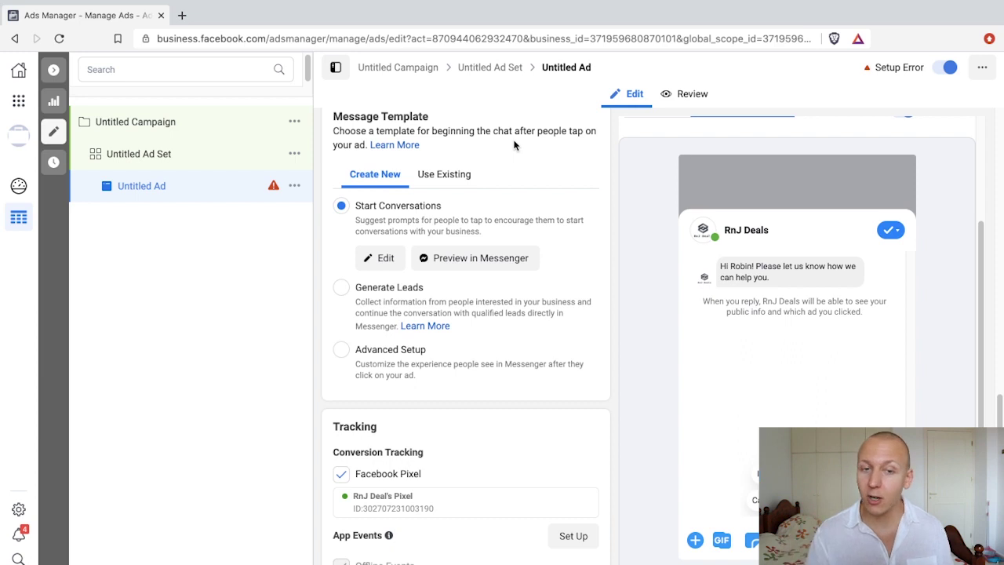
pyautogui.click(393, 220)
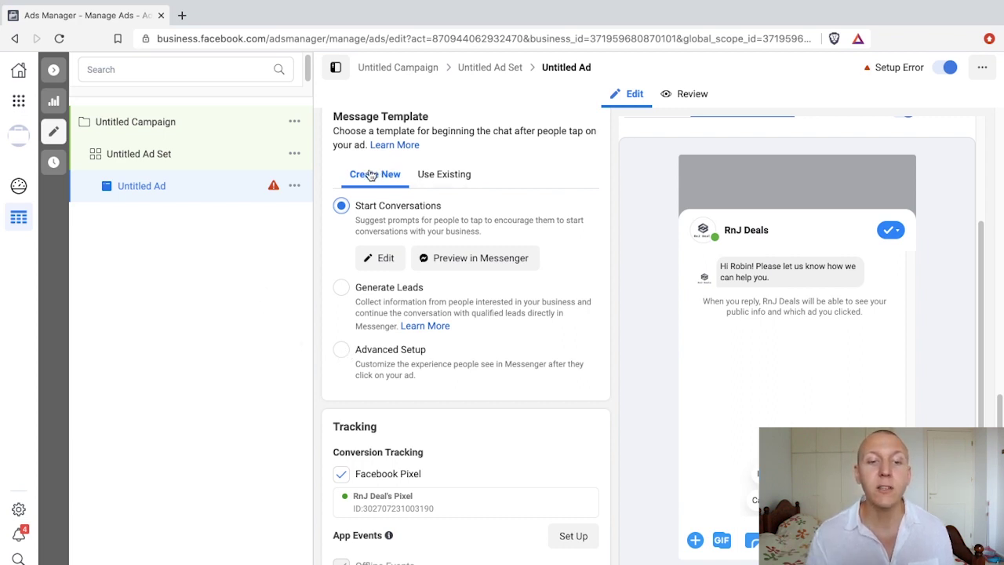
pyautogui.click(377, 259)
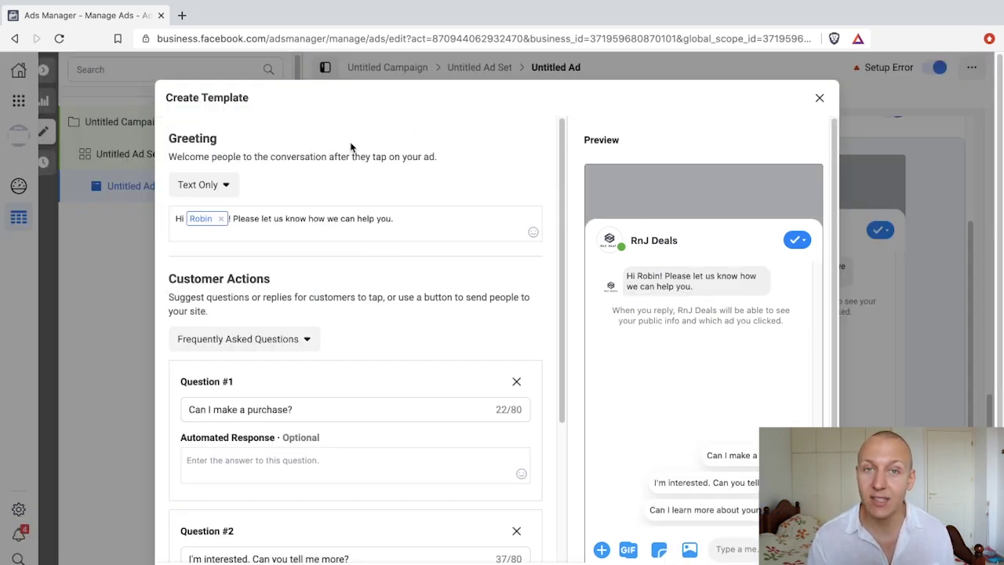
# Try the Text & Image and Text & Video greeting formats, then set the greeting to Text Only.
pyautogui.click(219, 188)
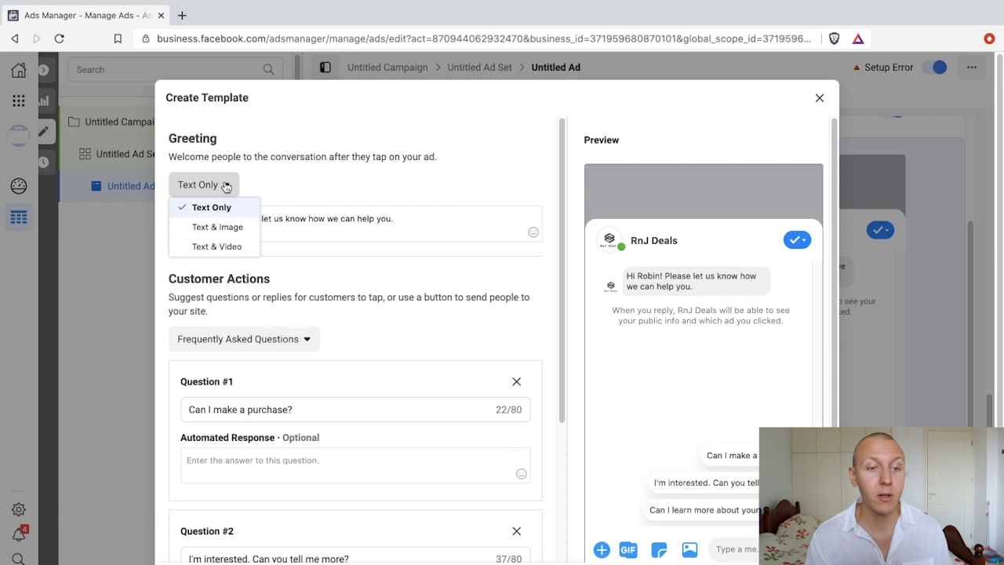
pyautogui.click(218, 226)
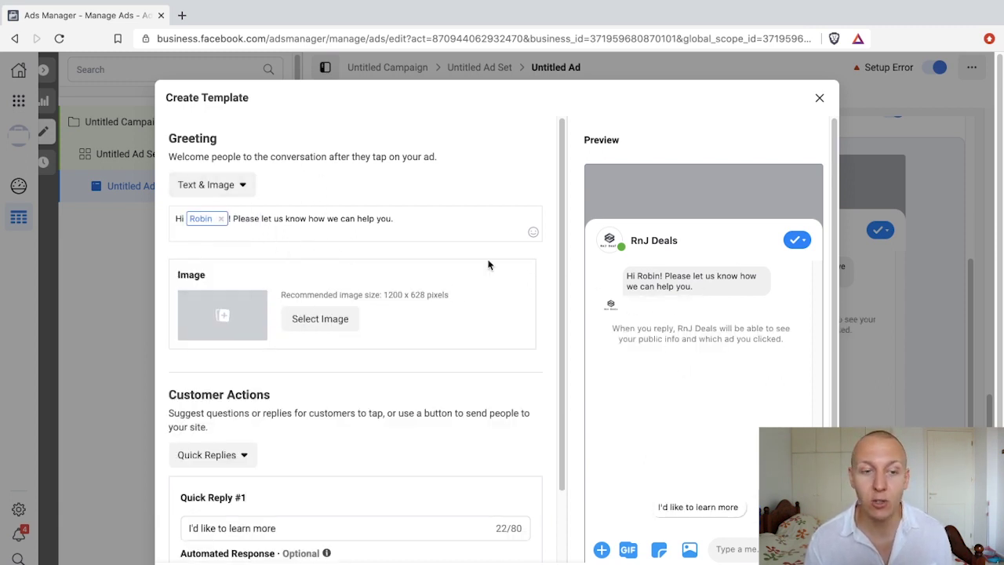
pyautogui.click(226, 188)
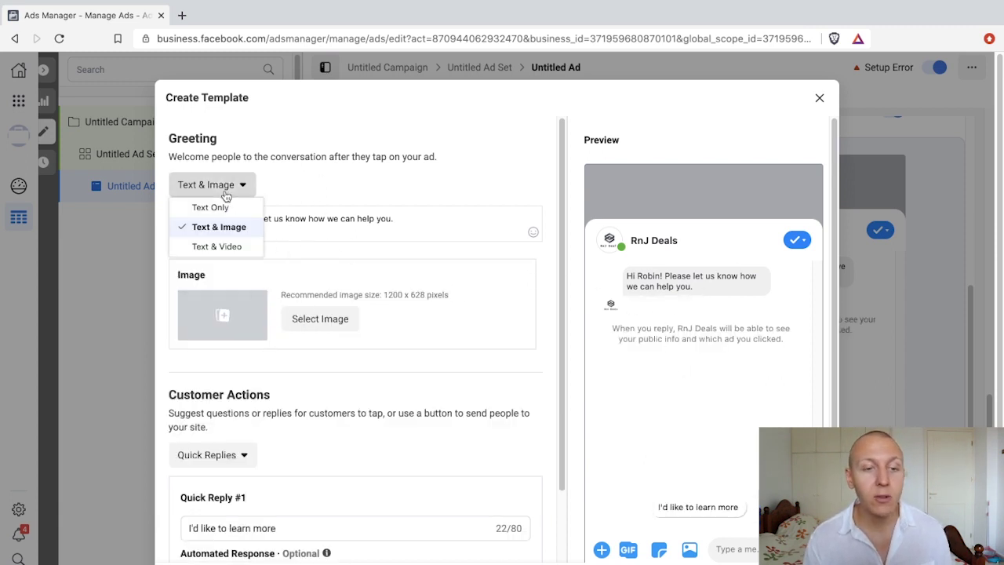
pyautogui.click(226, 248)
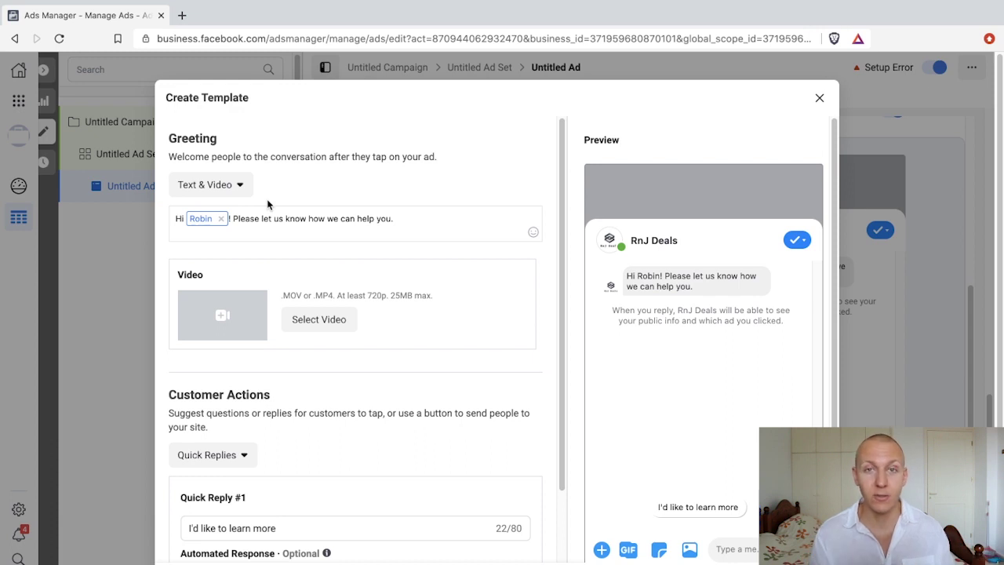
pyautogui.click(240, 191)
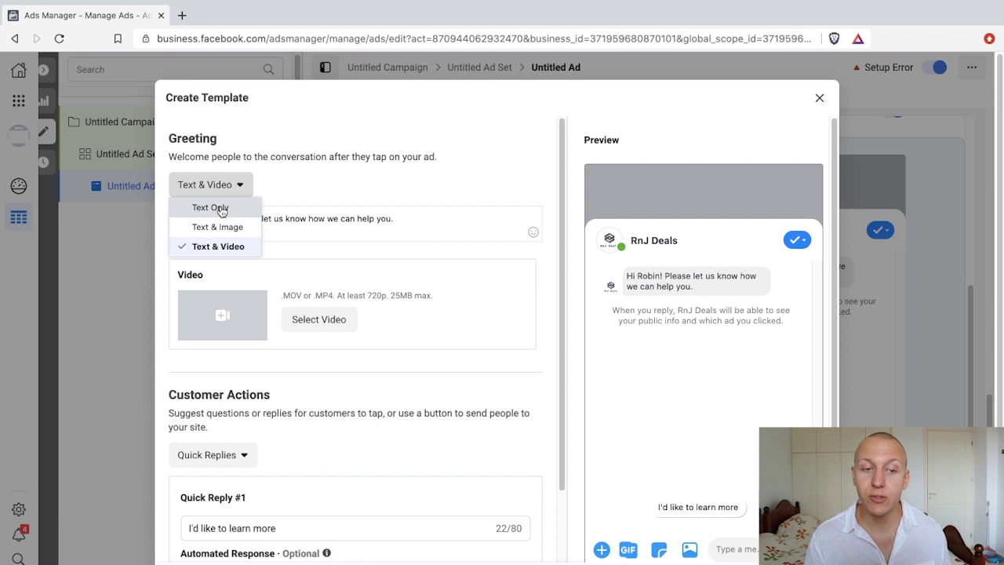
pyautogui.click(219, 211)
# Check the customer name options, then replace the greeting text after the name with "How are you doing? Let us know how we might help you.".
pyautogui.click(175, 219)
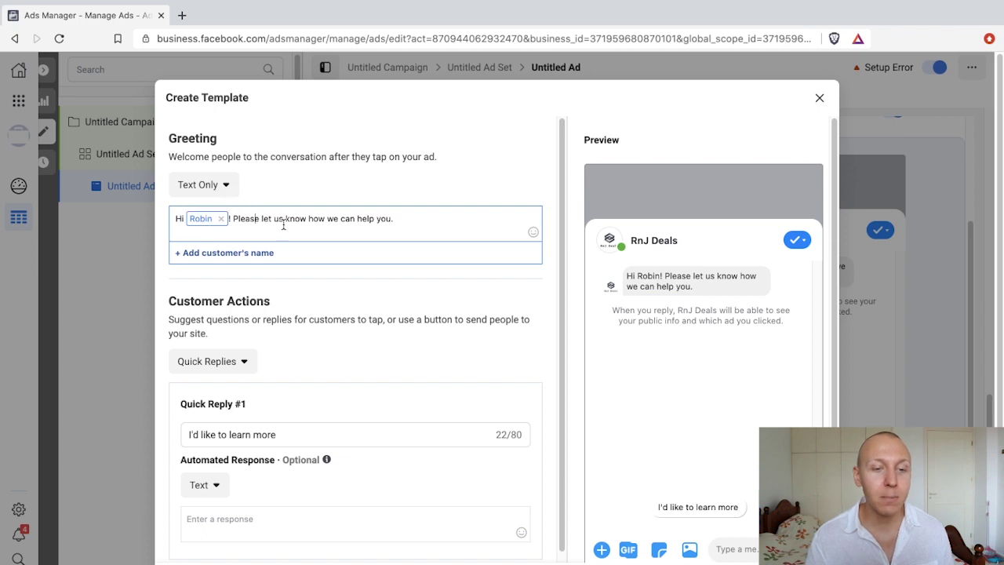
pyautogui.moveTo(394, 220); pyautogui.dragTo(302, 219)
pyautogui.click(410, 217)
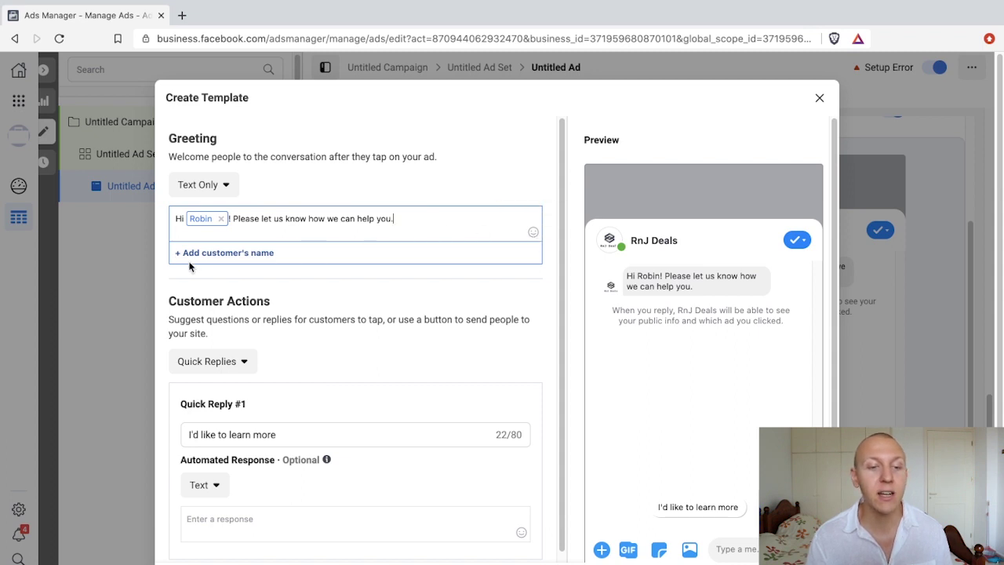
pyautogui.click(215, 257)
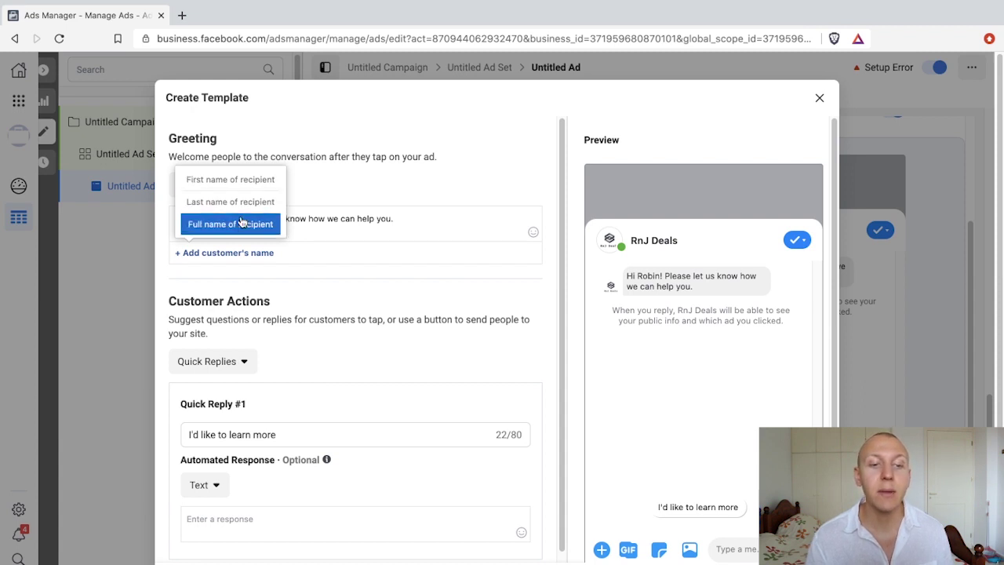
pyautogui.click(436, 221)
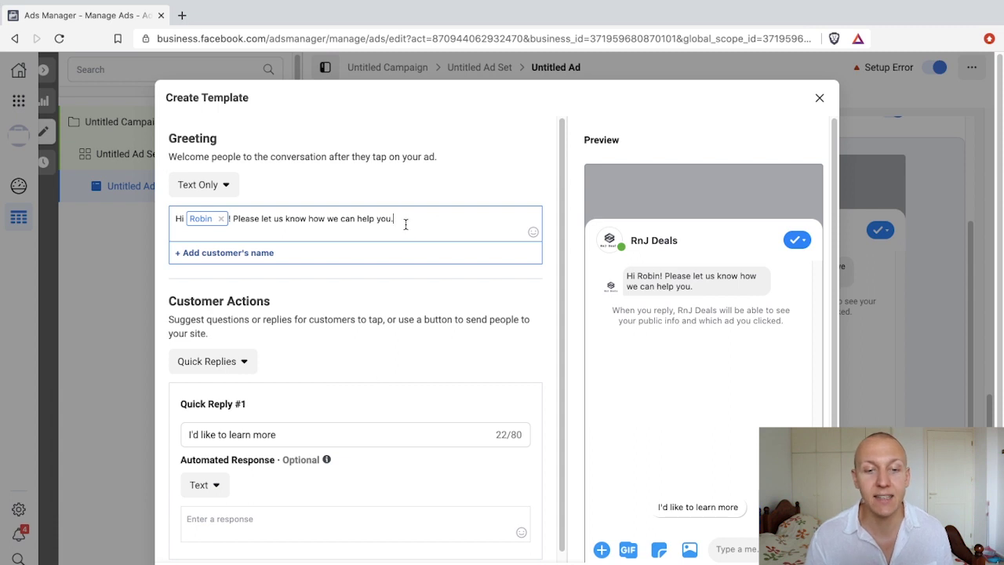
pyautogui.moveTo(411, 222); pyautogui.dragTo(234, 219)
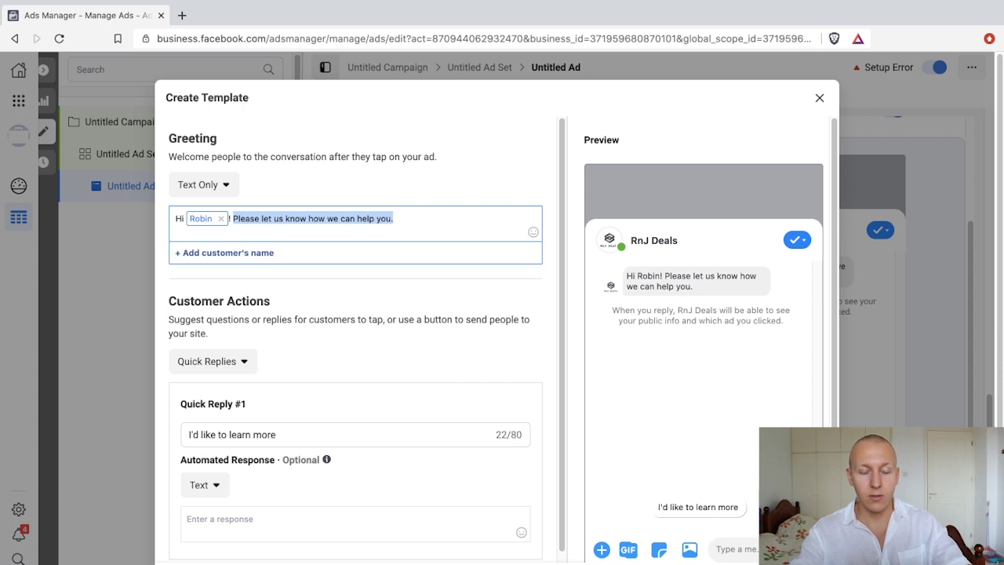
pyautogui.write('How are you doing?')
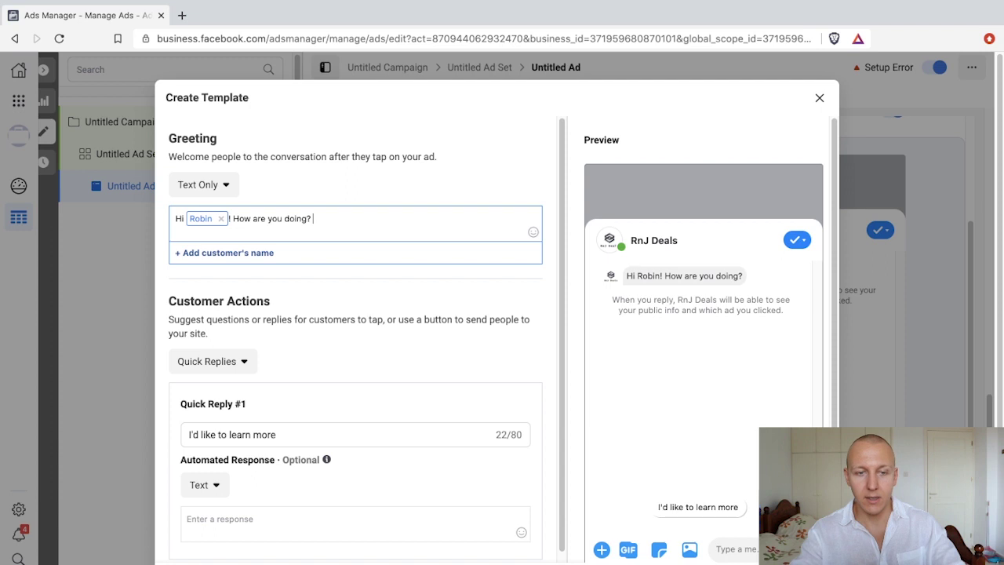
pyautogui.write('Let us know how we might help you.')
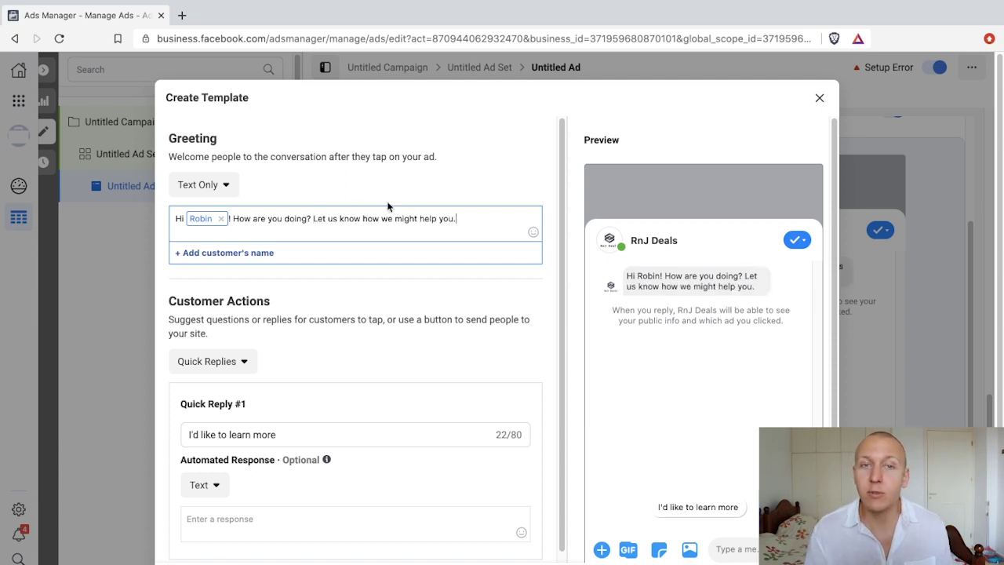
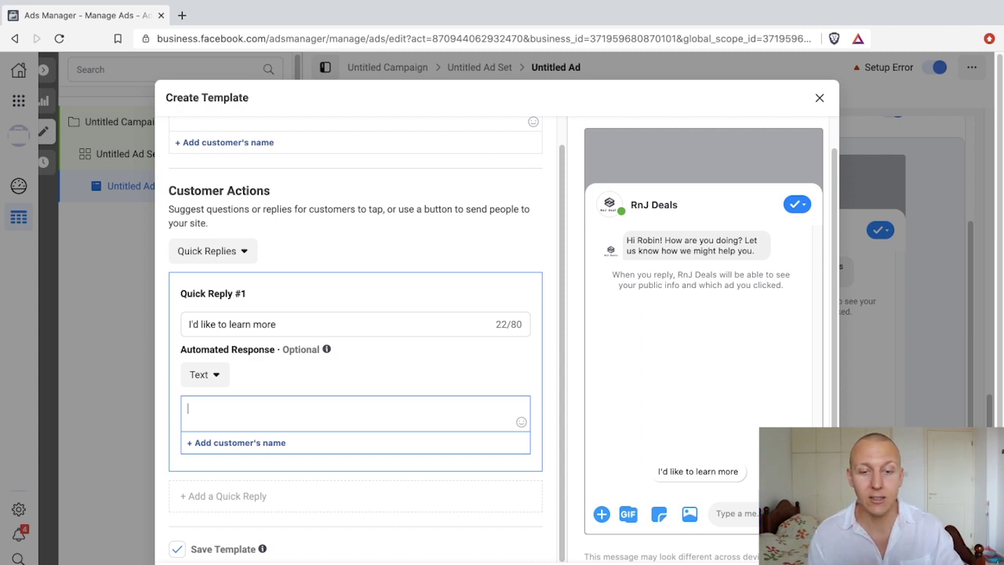
# Give Quick Reply #1 the automated response "Great! We'll have someone reach out to you in just a few hours. Hold on tight!".
pyautogui.write("Great! We'll have someone reach out to you in just a few hours. Hold on tight!")
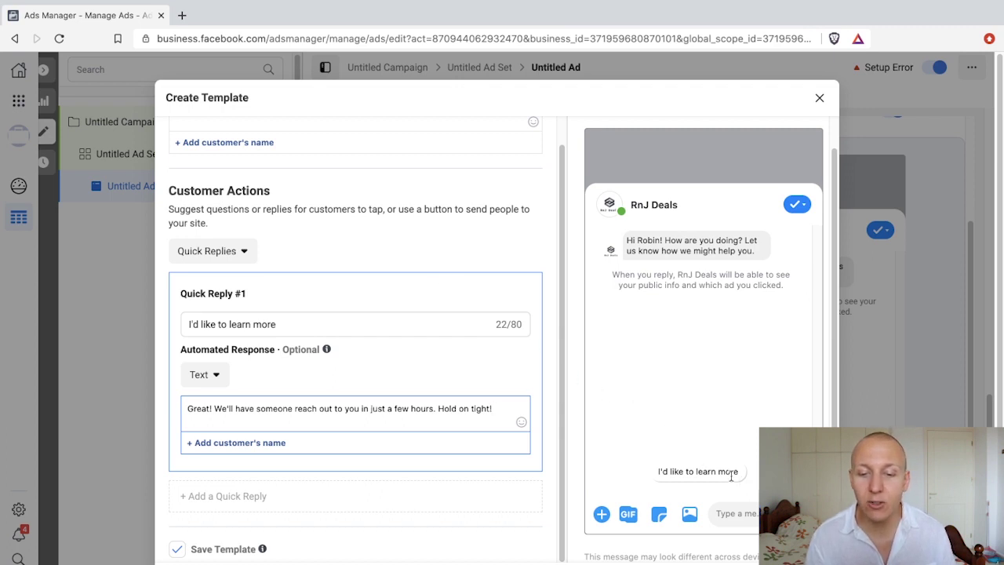
pyautogui.click(285, 325)
pyautogui.moveTo(285, 326); pyautogui.dragTo(205, 325)
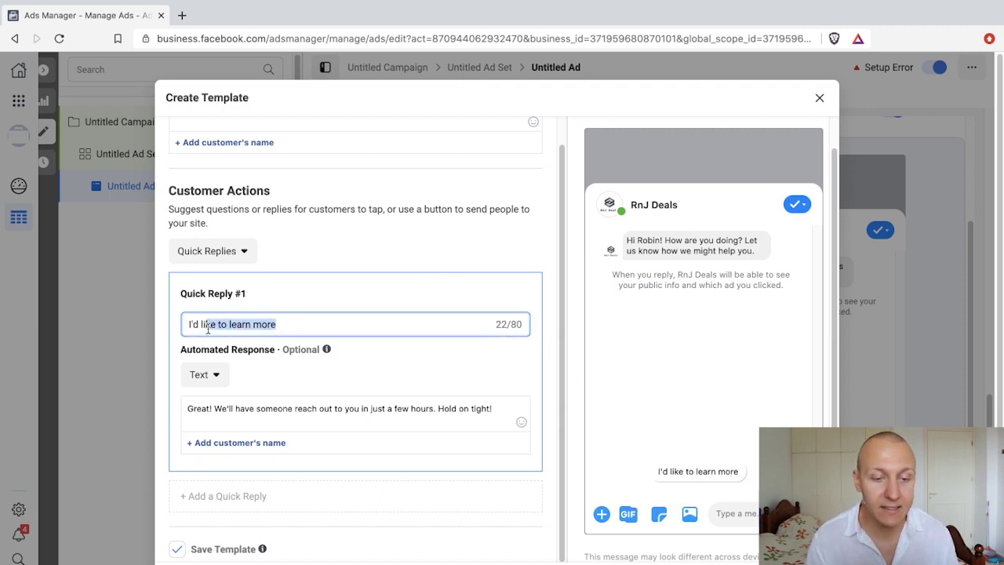
pyautogui.click(218, 325)
pyautogui.click(211, 408)
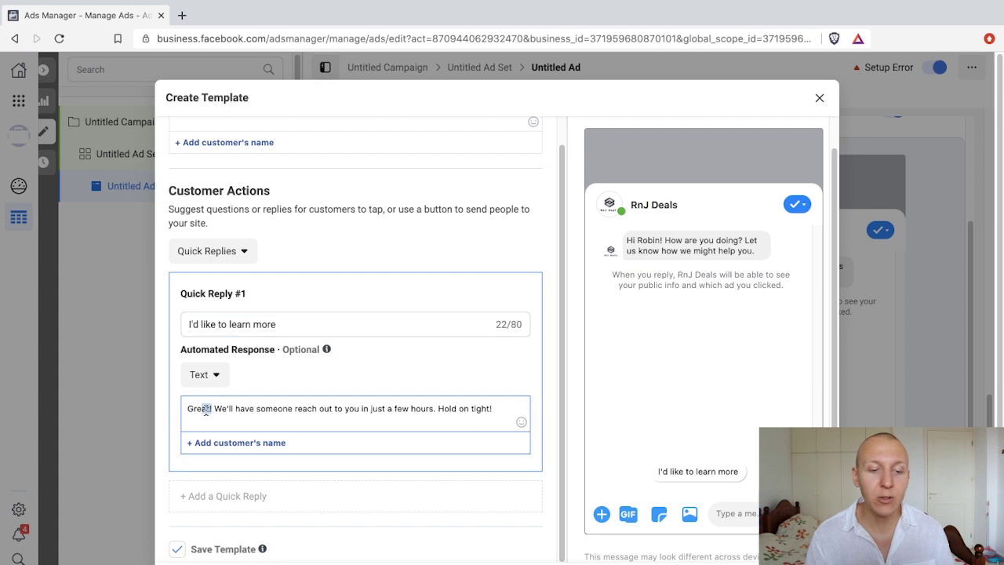
pyautogui.moveTo(223, 408); pyautogui.dragTo(475, 408)
# Change the automated response's ending to "Hold on tight," followed by the recipient's first name and an exclamation mark.
pyautogui.click(483, 408)
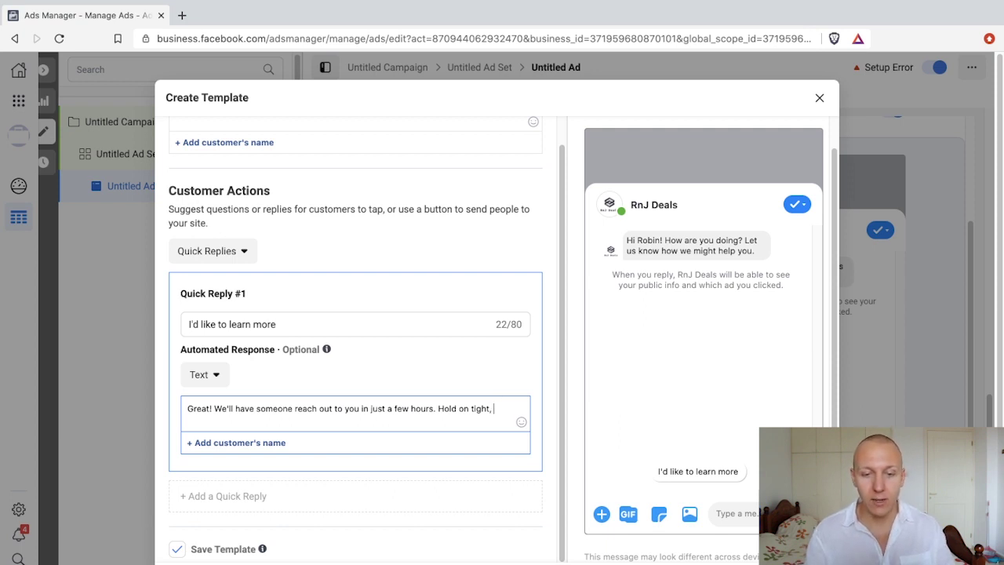
pyautogui.click(232, 444)
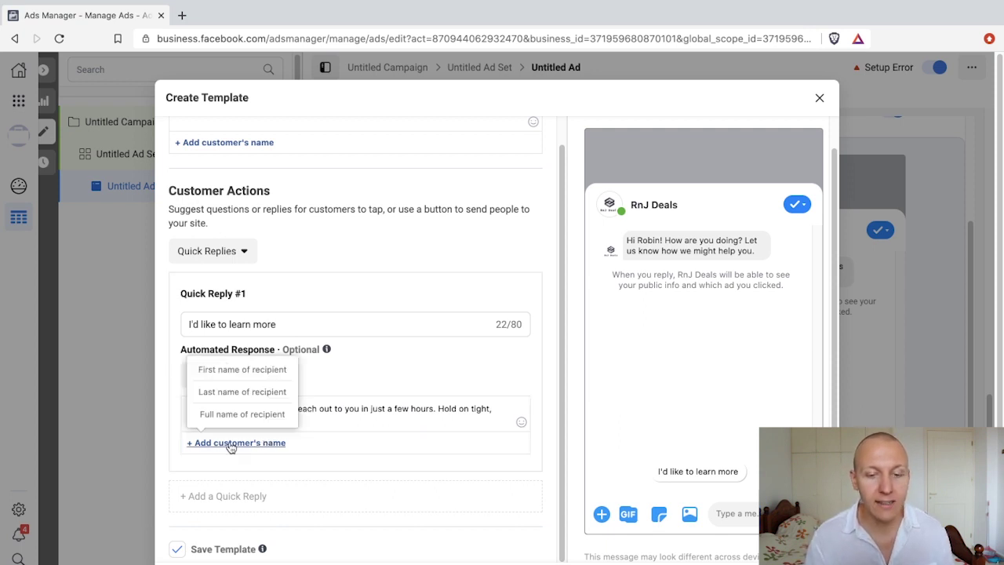
pyautogui.click(248, 371)
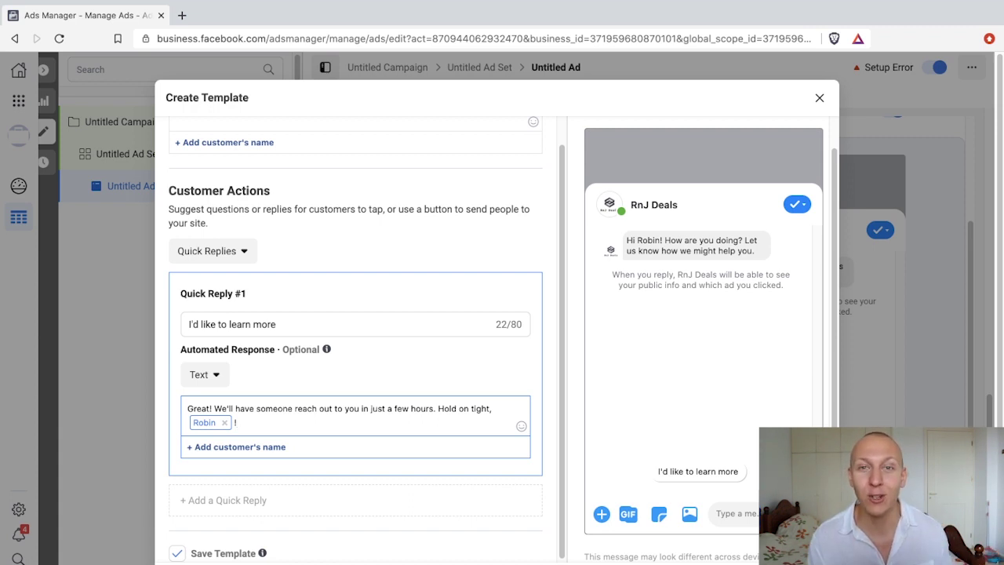
# Add a second quick reply reading "Please tell me more about your courses.".
pyautogui.scroll(-1, 361, 360)
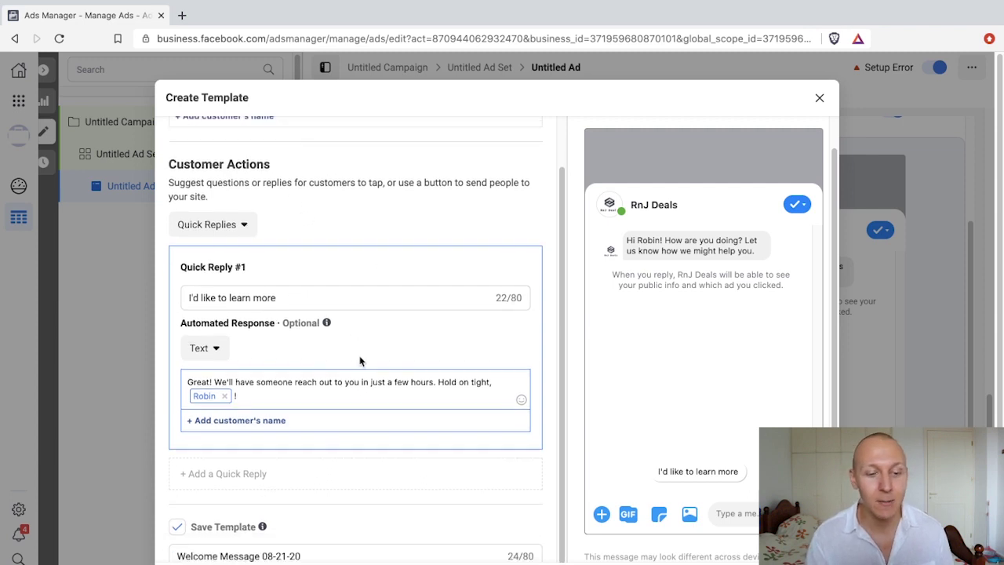
pyautogui.scroll(-1, 360, 360)
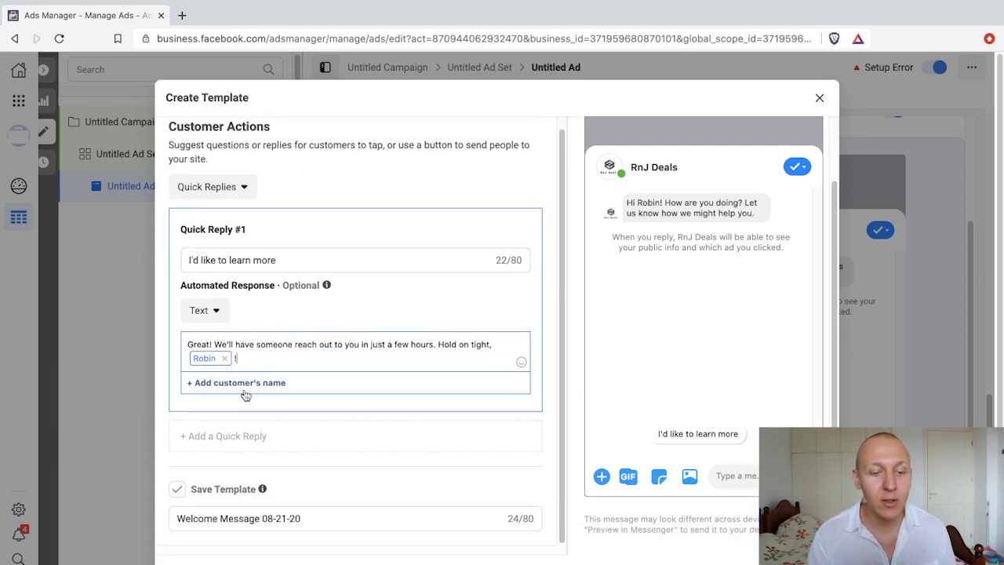
pyautogui.click(256, 438)
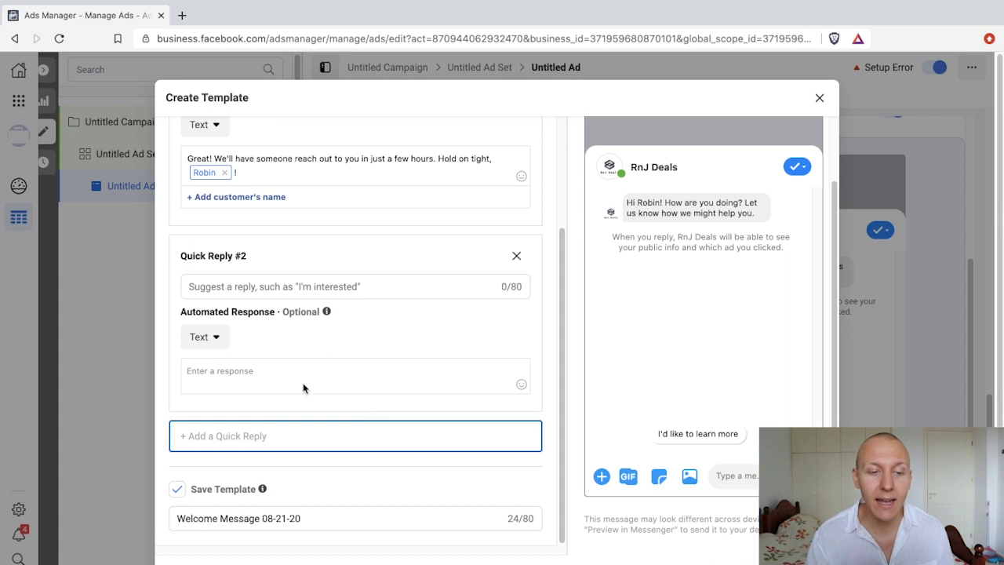
pyautogui.click(354, 283)
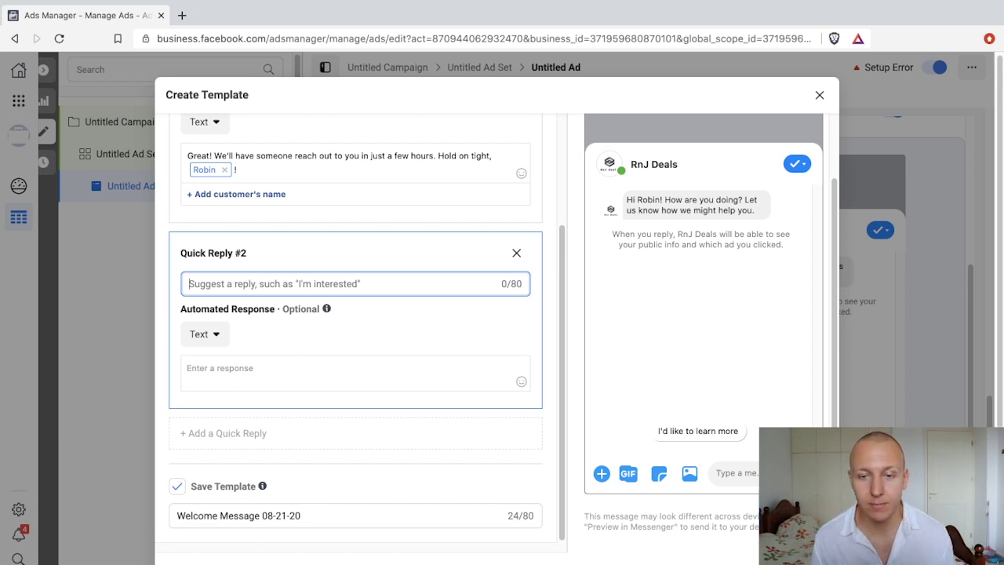
pyautogui.write('Please tell me more about your courses.')
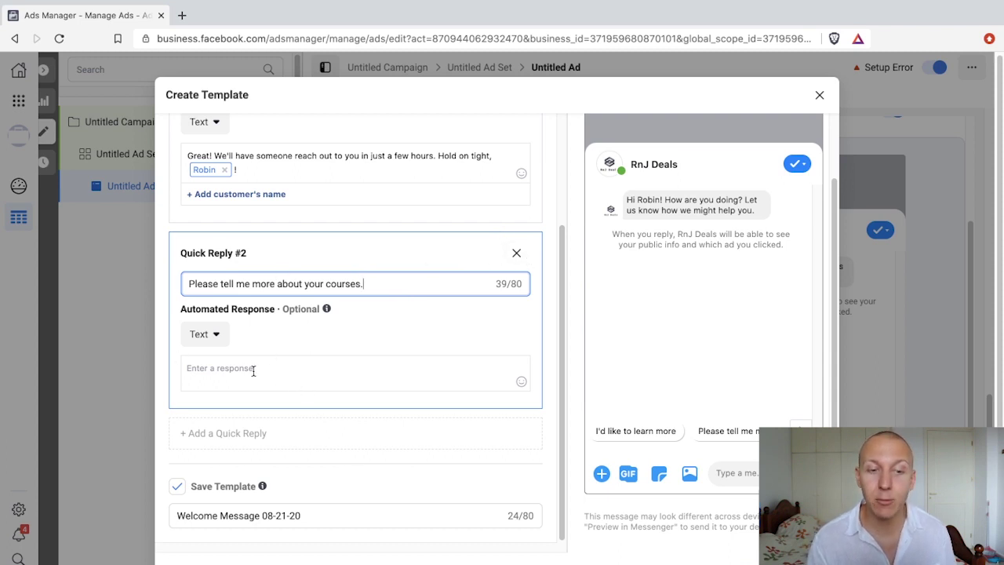
# Review both quick replies, their automated responses and the Save Template settings.
pyautogui.scroll(1, 262, 369)
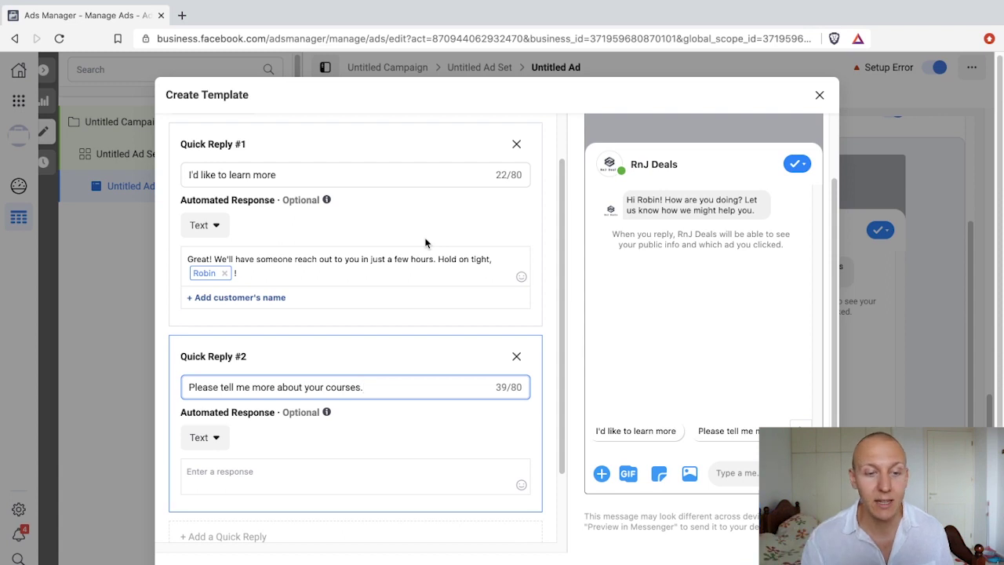
pyautogui.scroll(-1, 422, 246)
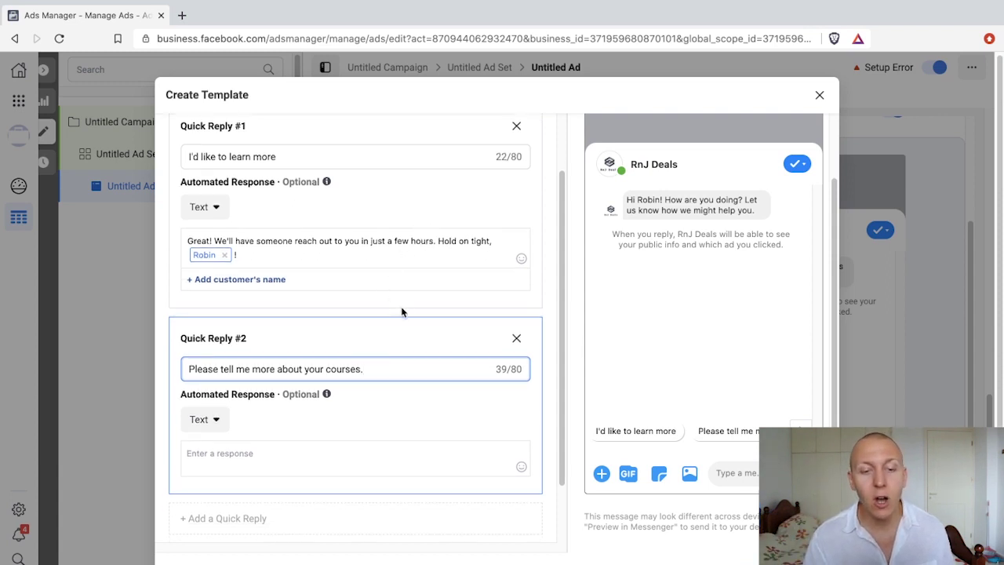
pyautogui.scroll(-1, 404, 279)
pyautogui.scroll(3, 403, 314)
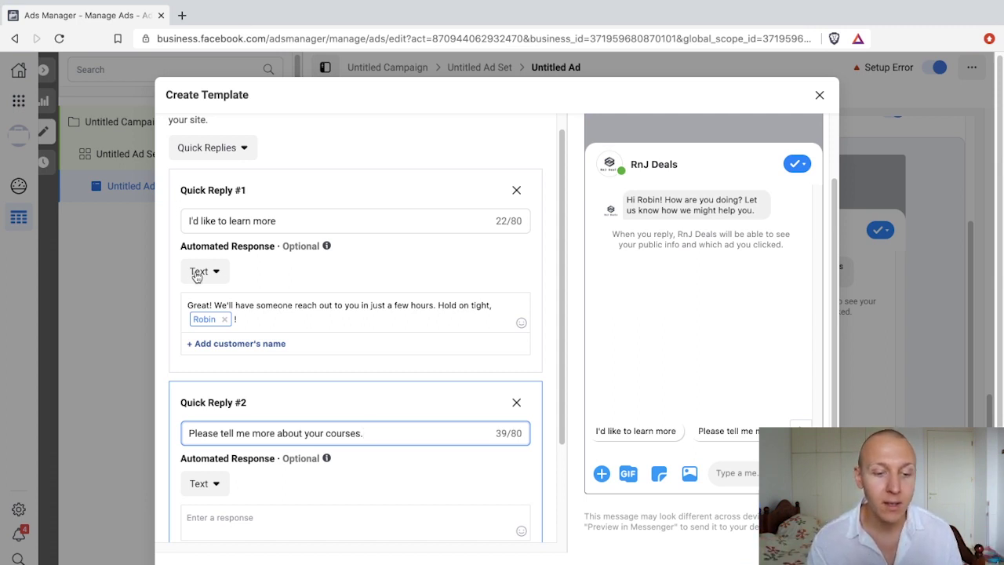
pyautogui.scroll(-5, 337, 314)
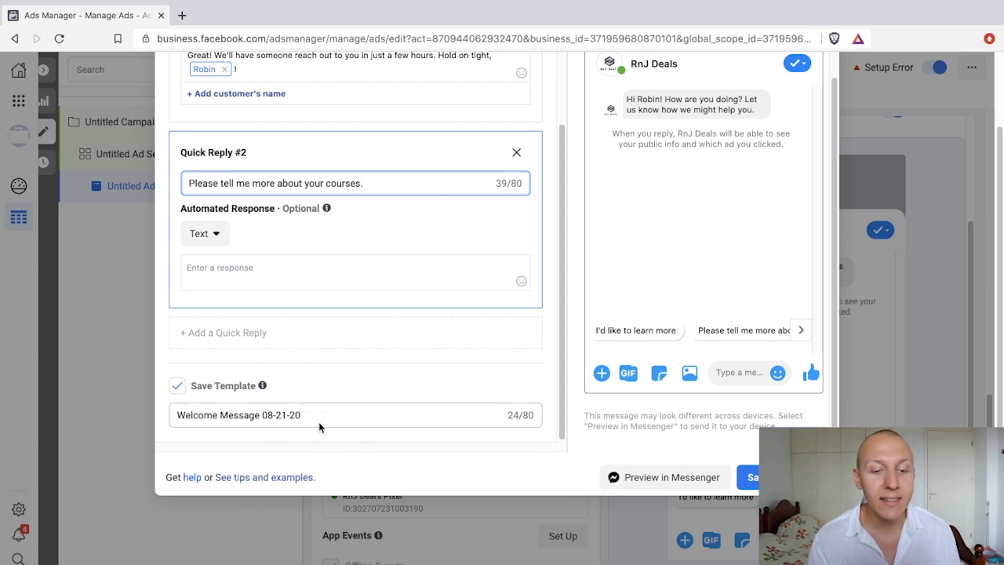
pyautogui.moveTo(322, 414); pyautogui.dragTo(169, 424)
pyautogui.hotkey('ctrl', 'a')
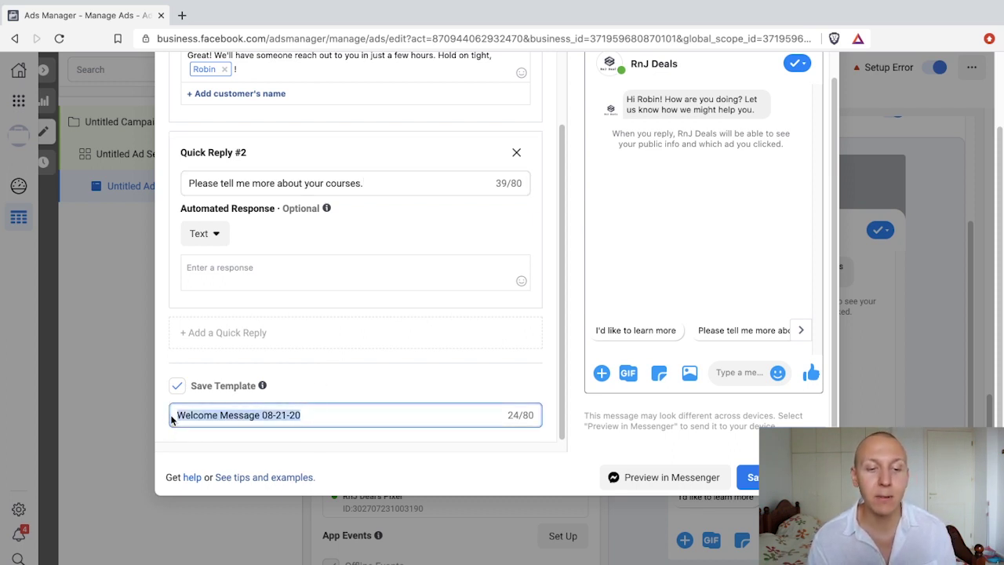
pyautogui.scroll(3, 236, 439)
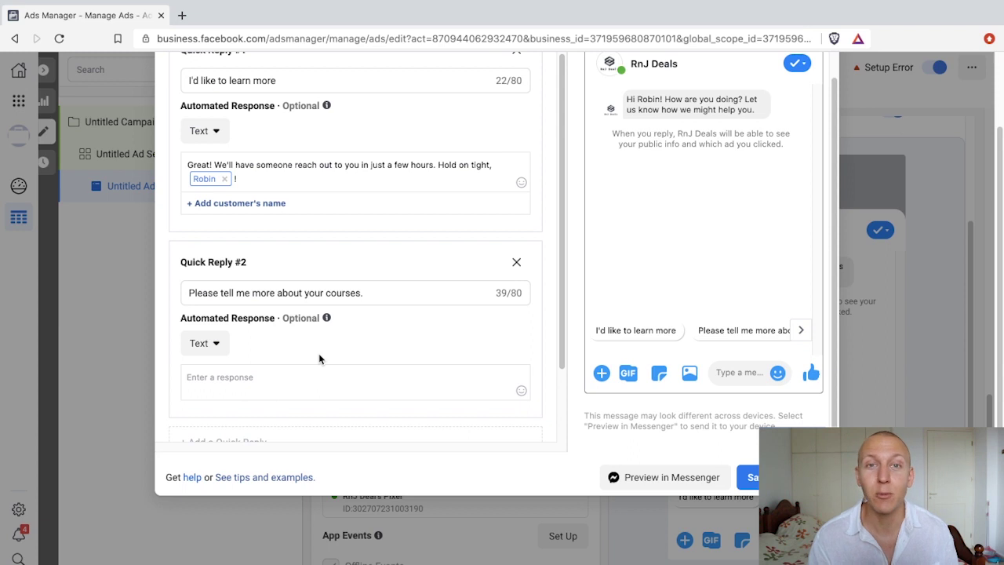
pyautogui.scroll(-1, 342, 339)
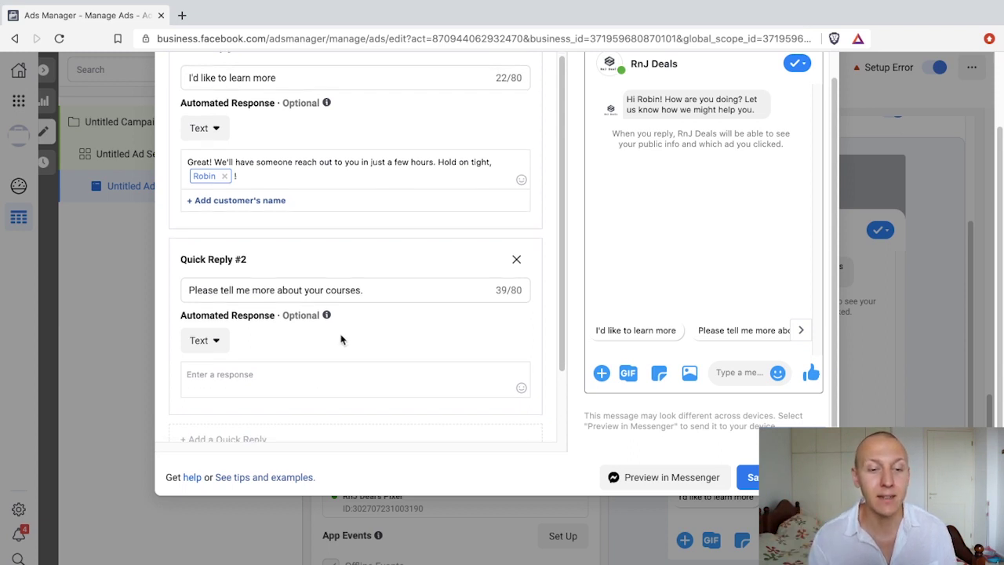
pyautogui.scroll(-2, 341, 338)
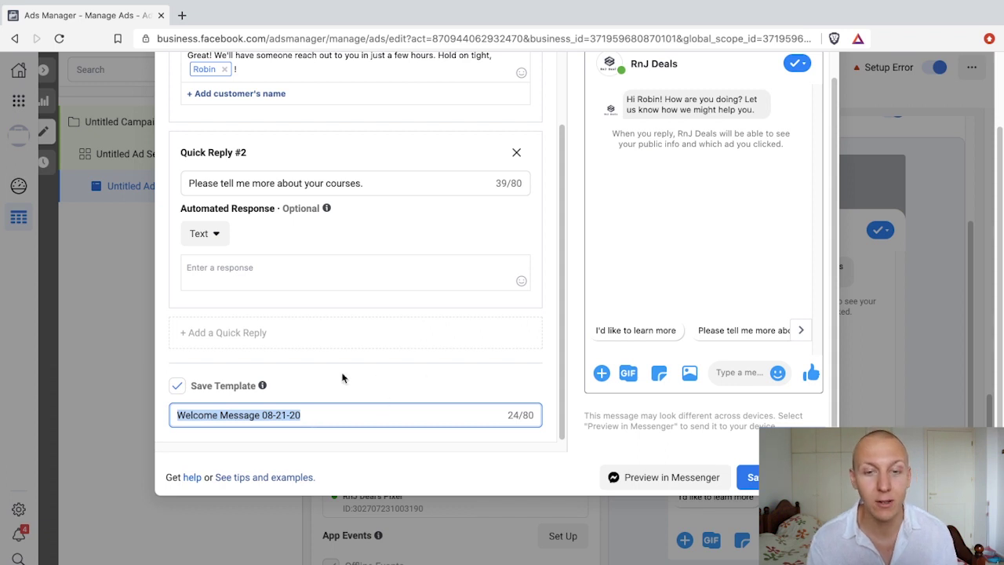
# Switch the template's customer actions to Frequently Asked Questions and review the three suggested questions with their automated response fields.
pyautogui.scroll(4, 417, 372)
pyautogui.scroll(2, 396, 384)
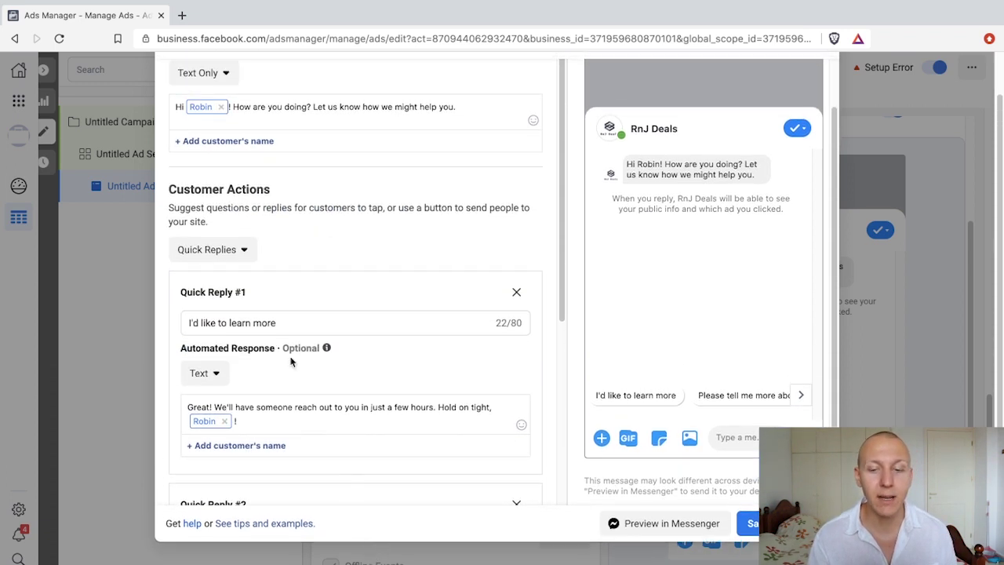
pyautogui.click(240, 256)
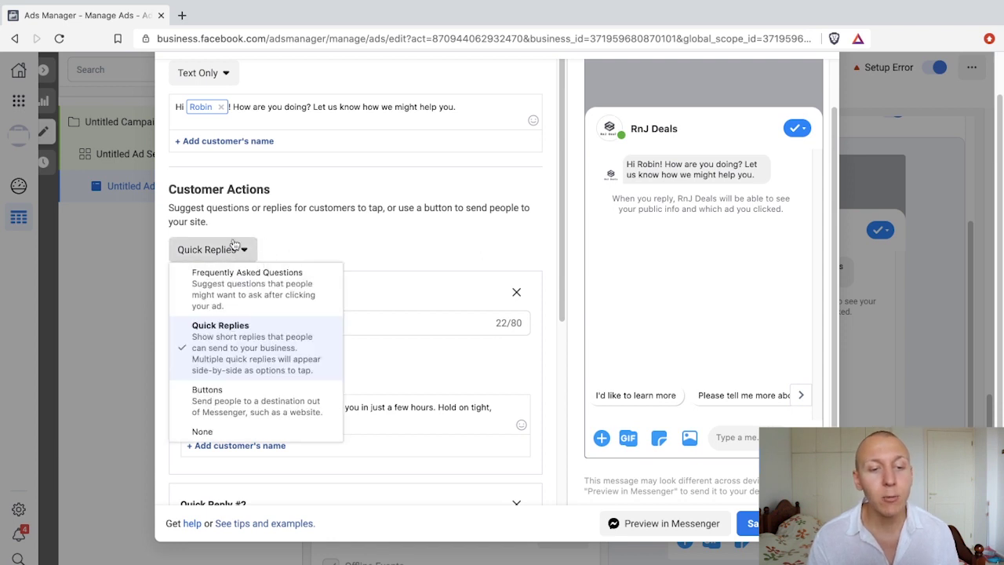
pyautogui.click(299, 277)
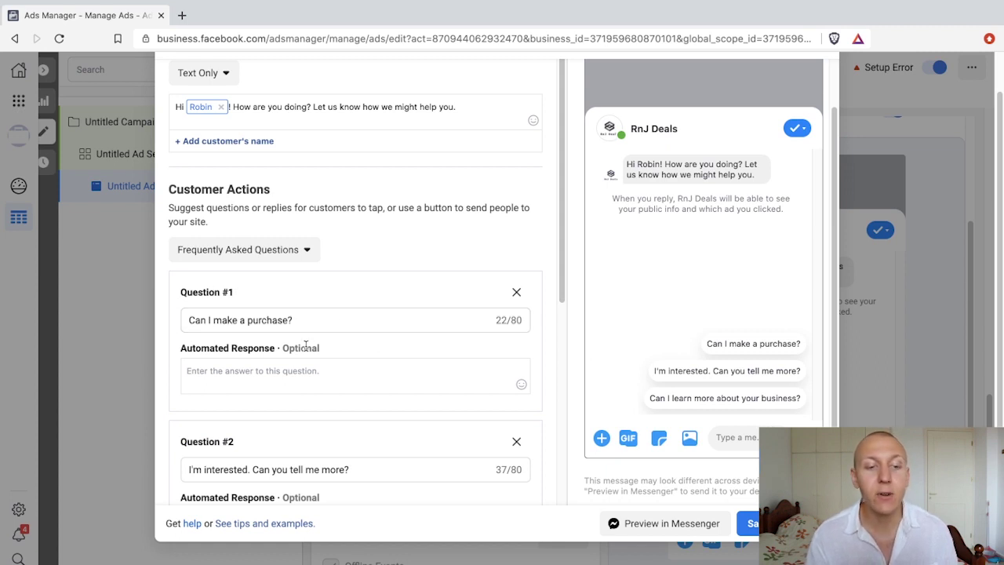
pyautogui.scroll(-1, 307, 340)
pyautogui.scroll(-1, 327, 316)
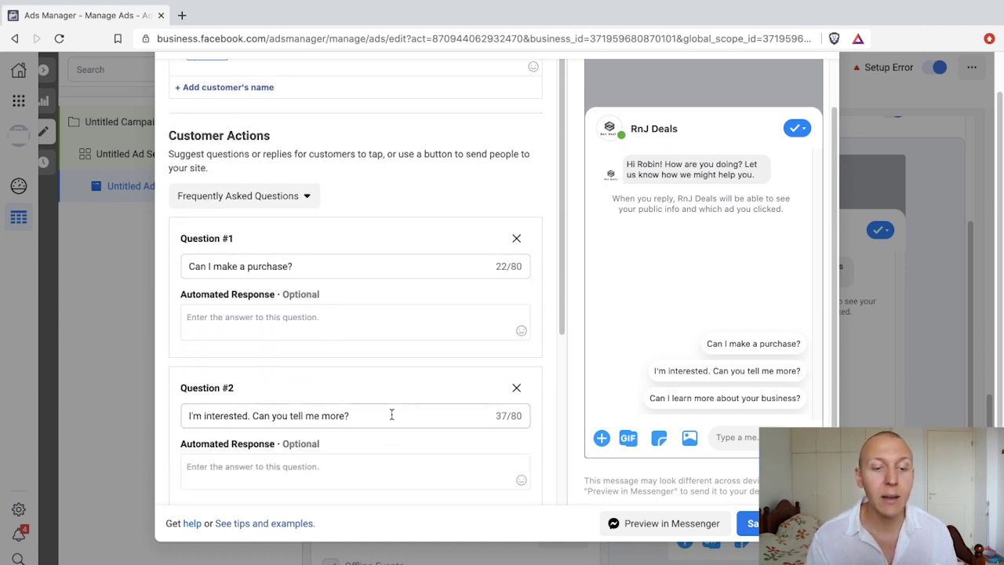
pyautogui.scroll(-3, 392, 414)
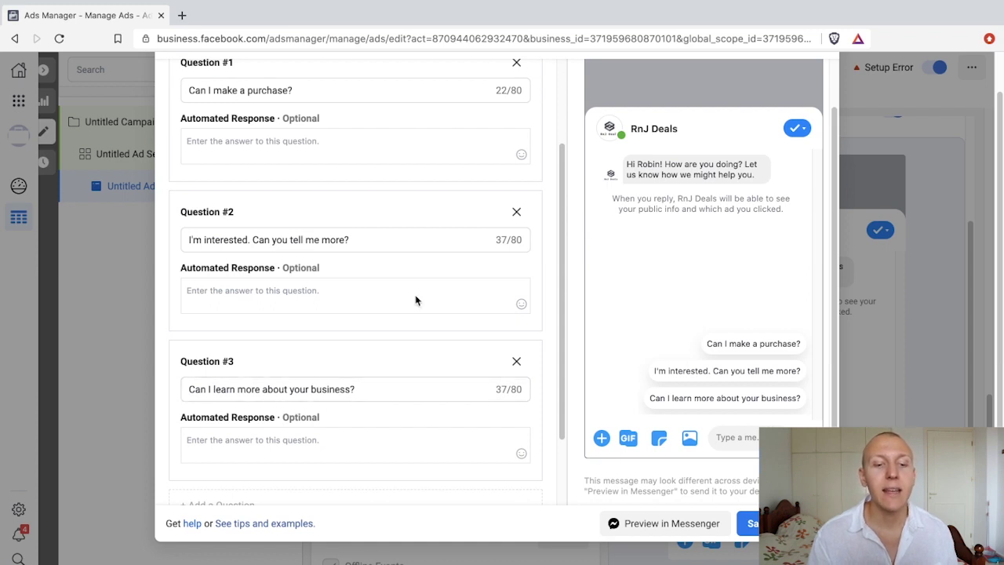
pyautogui.scroll(-1, 376, 397)
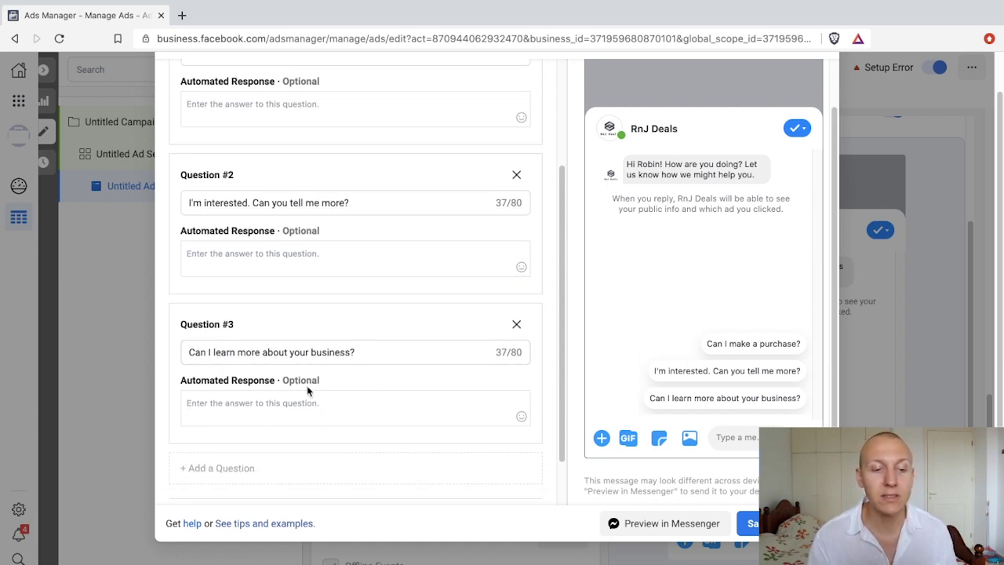
pyautogui.scroll(1, 306, 390)
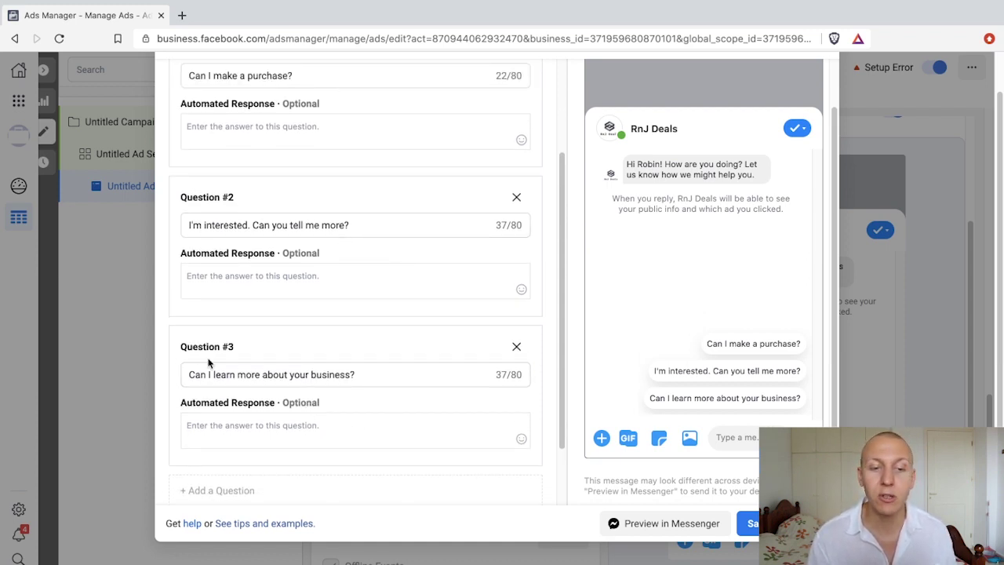
pyautogui.scroll(2, 287, 289)
pyautogui.scroll(1, 284, 294)
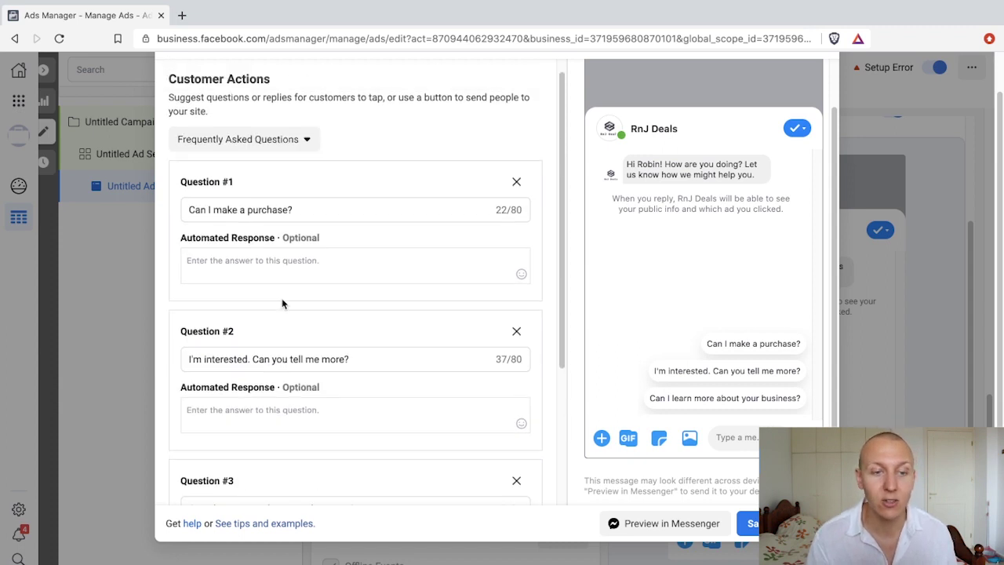
# Change the customer actions to Buttons and label the first button "Learn More", leaving its website URL empty.
pyautogui.click(239, 140)
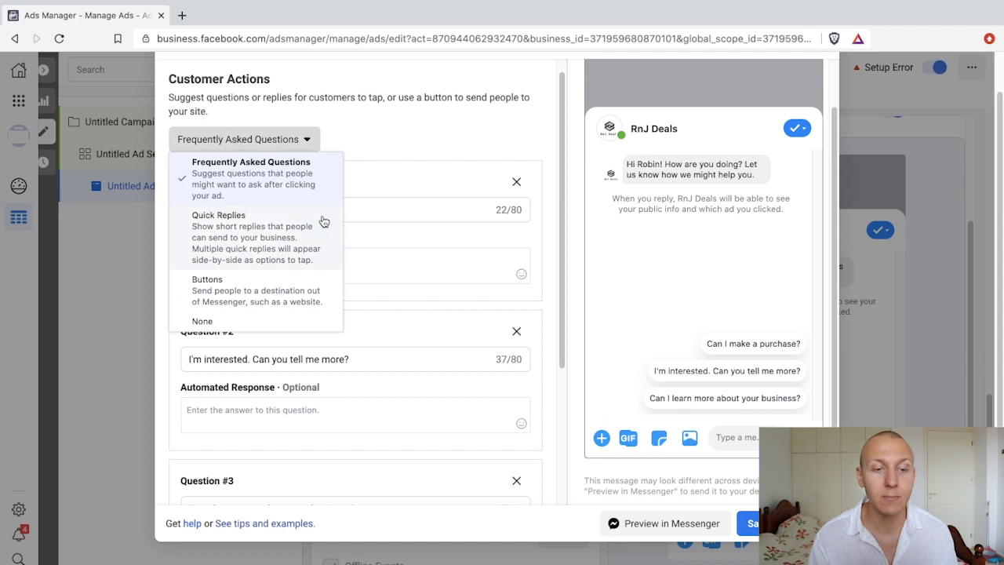
pyautogui.click(259, 297)
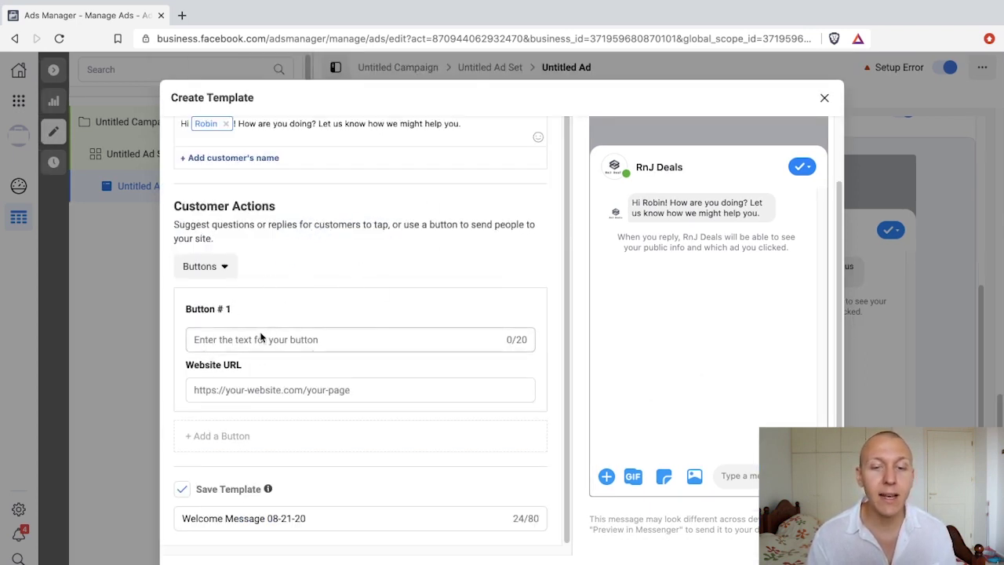
pyautogui.click(300, 337)
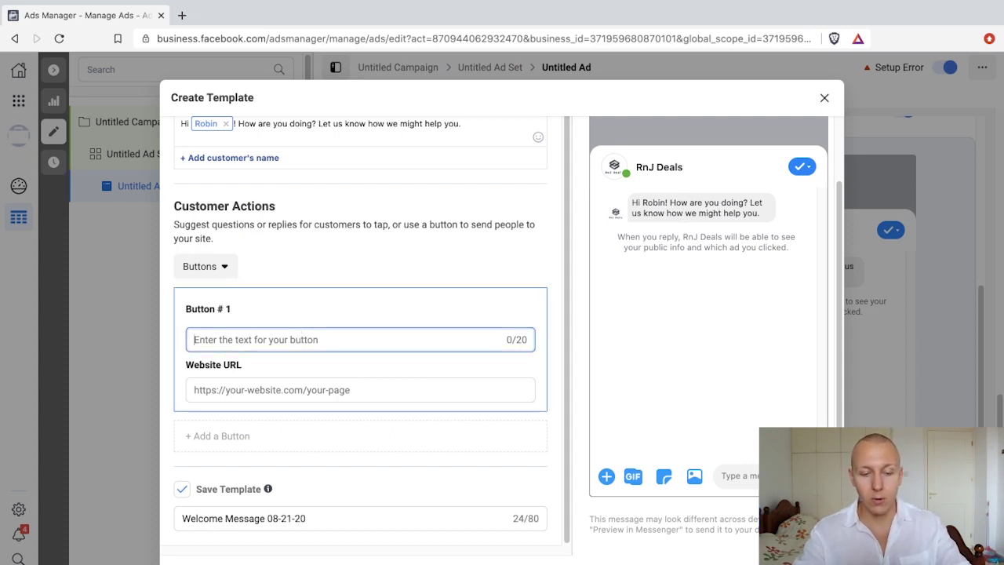
pyautogui.write('Learn More')
pyautogui.click(295, 389)
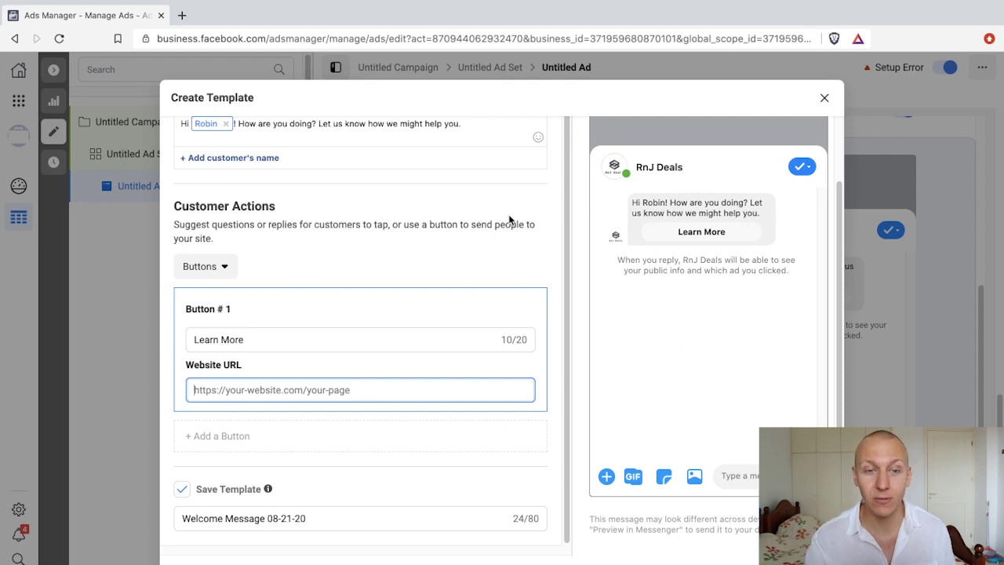
# Set the customer actions to None and look over the greeting and the other available action types.
pyautogui.scroll(3, 381, 277)
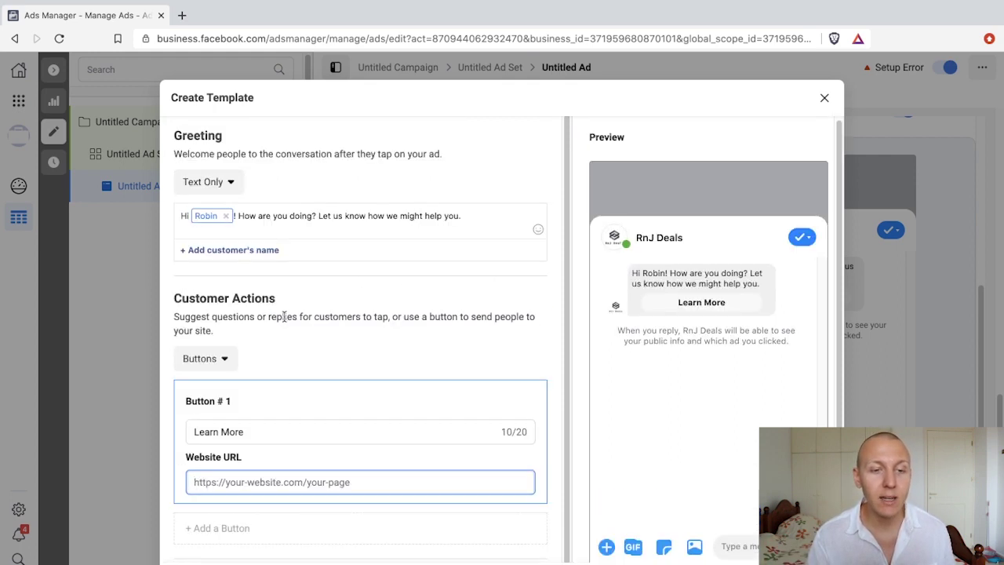
pyautogui.click(235, 361)
pyautogui.click(207, 543)
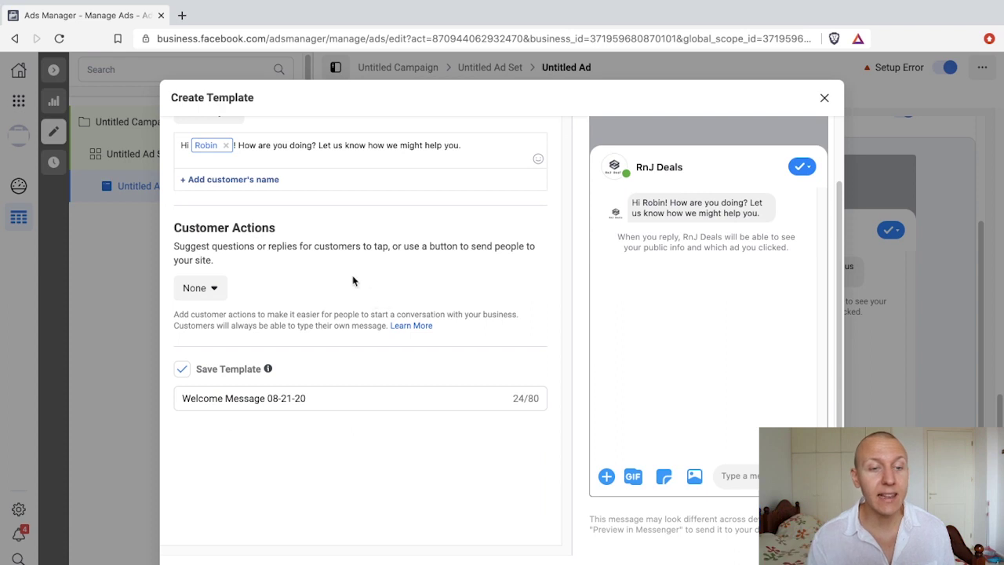
pyautogui.scroll(2, 267, 246)
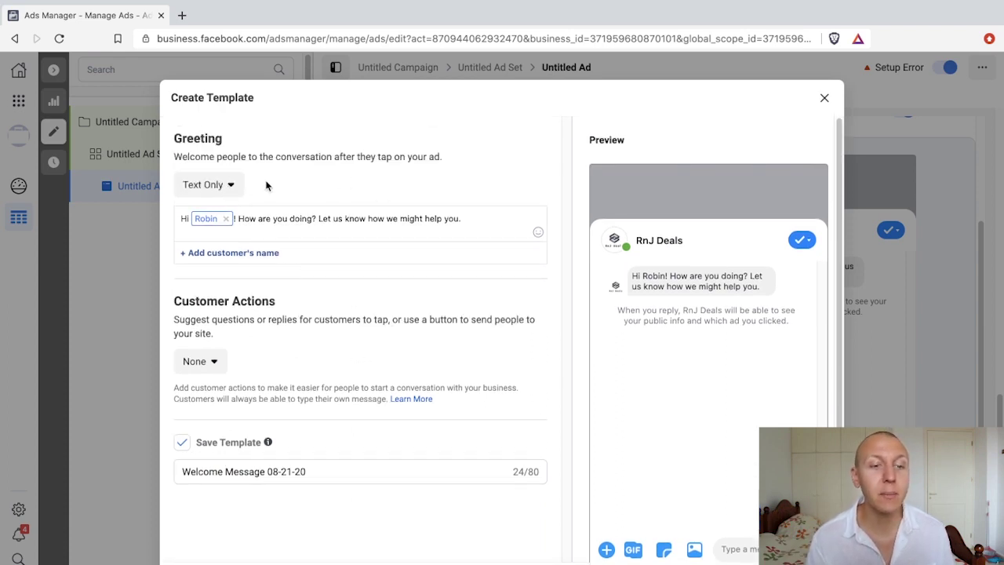
pyautogui.scroll(-1, 318, 349)
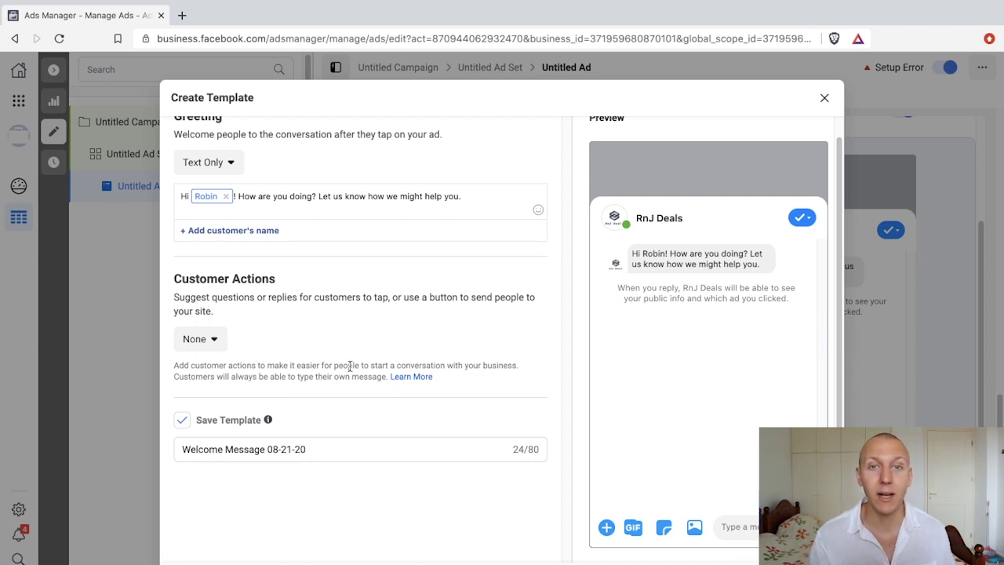
pyautogui.click(208, 341)
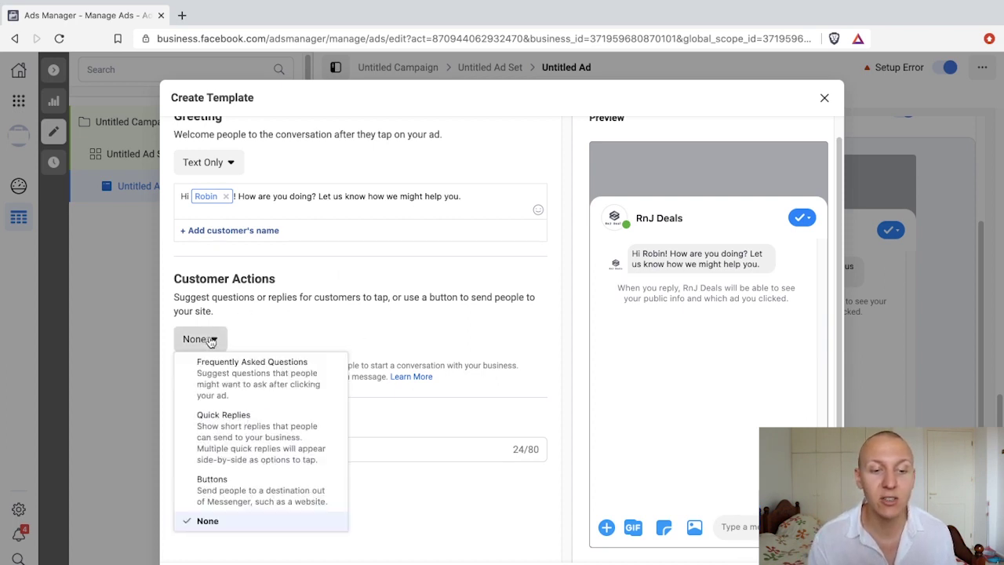
pyautogui.click(376, 322)
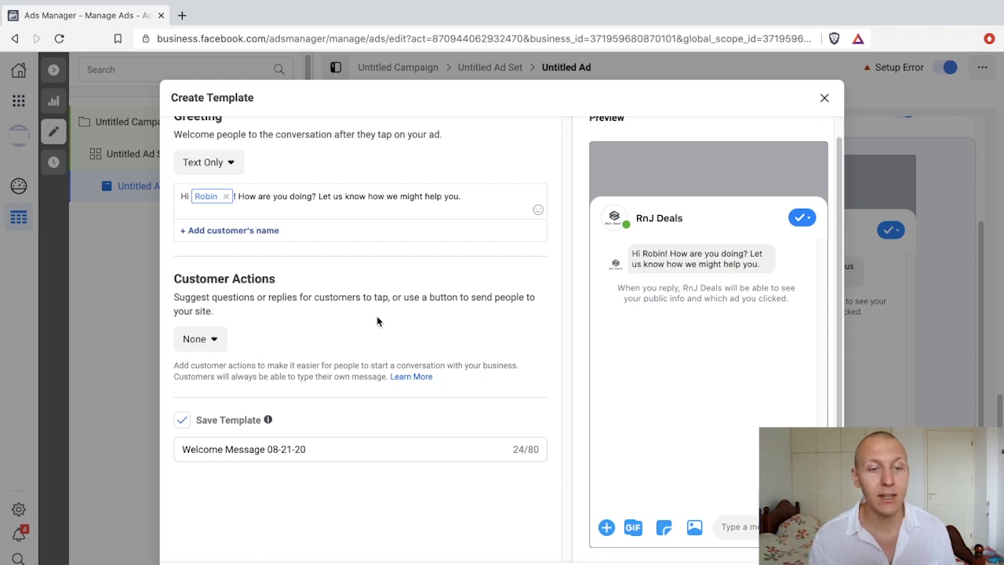
pyautogui.scroll(1, 381, 341)
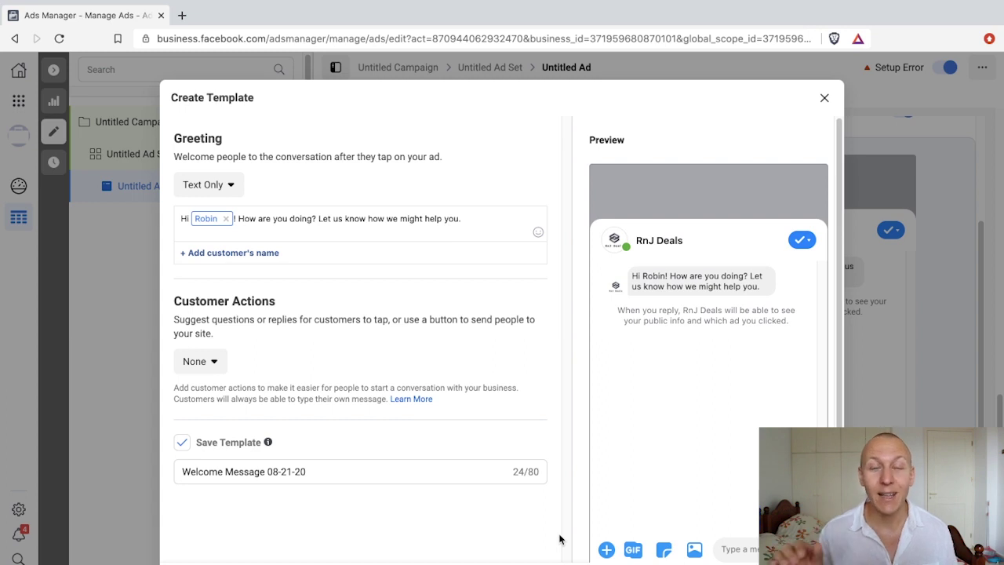
# Leave the welcome message template without saving, and create a chat under the Generate Leads message template option instead.
pyautogui.click(824, 97)
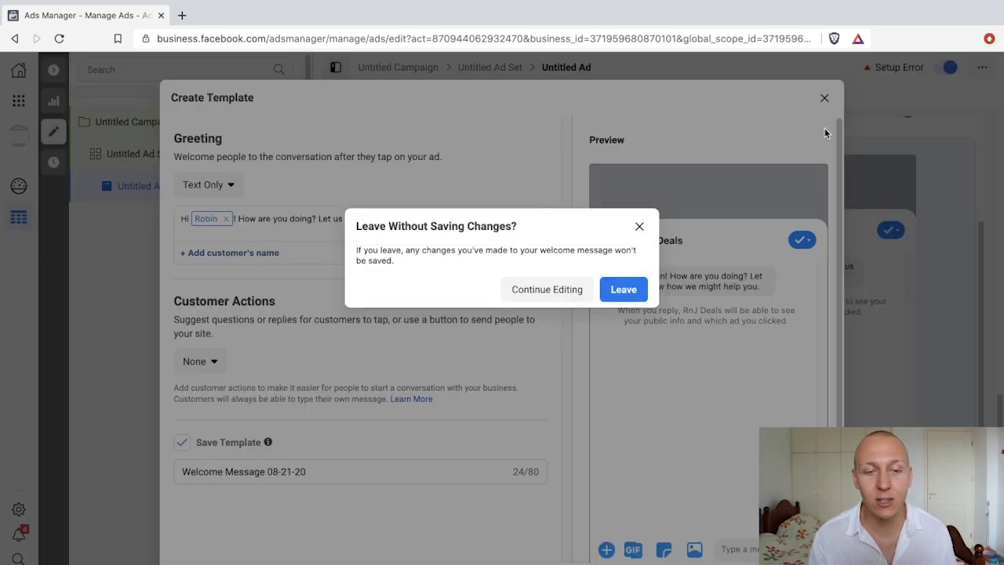
pyautogui.click(624, 292)
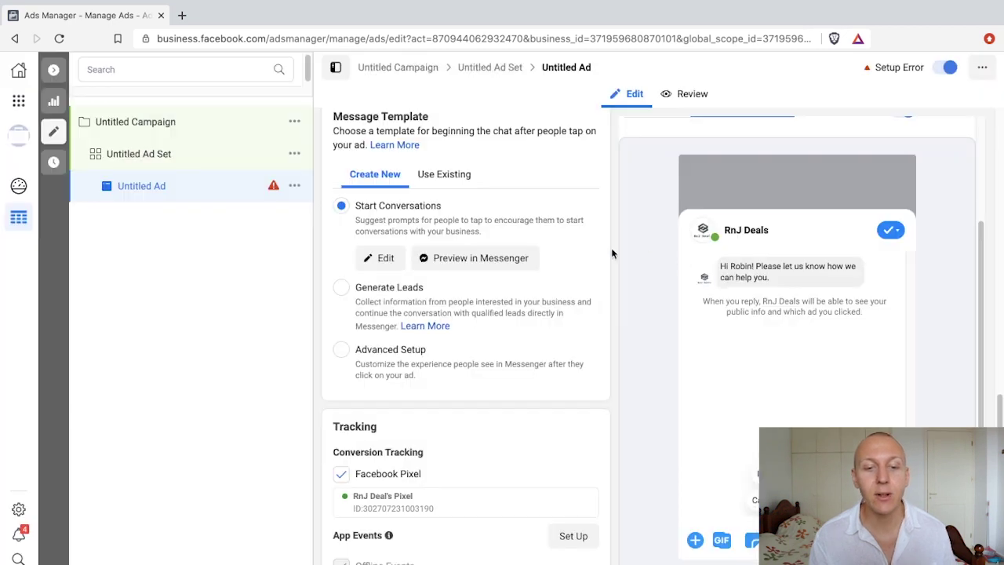
pyautogui.click(341, 288)
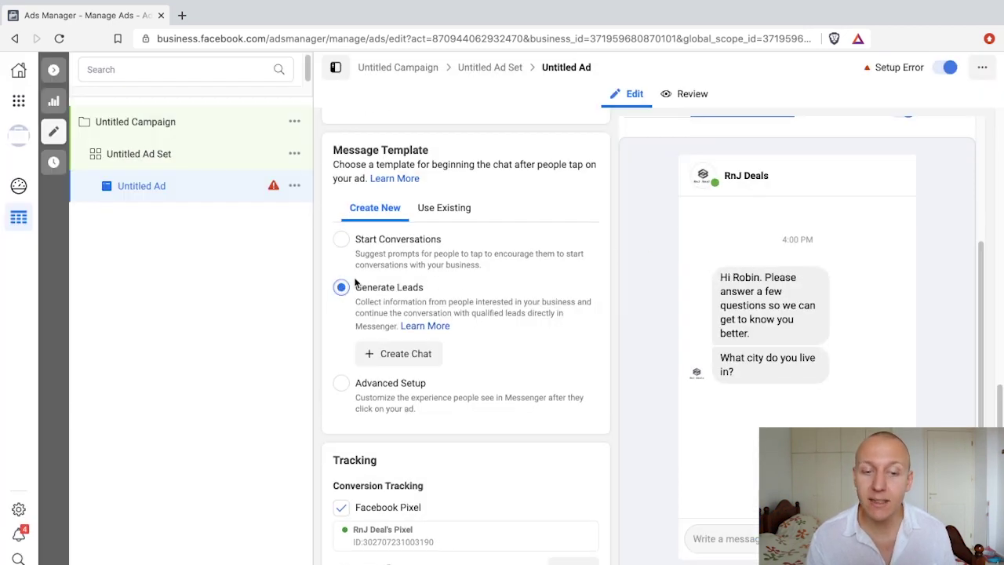
pyautogui.click(408, 357)
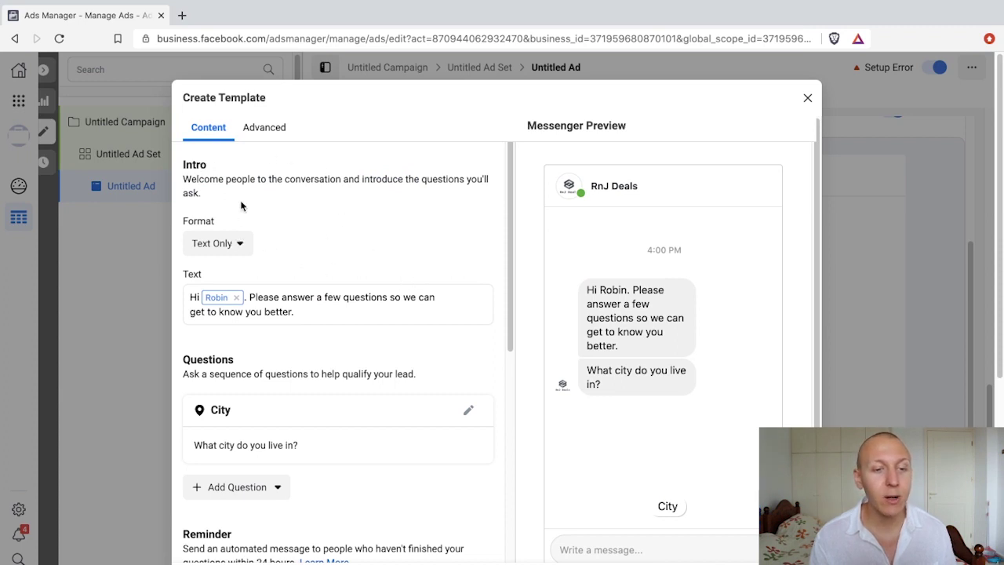
# Examine the lead chat's intro text, City question, available question types, and the Reminder and Completion Message sections.
pyautogui.scroll(-1, 259, 243)
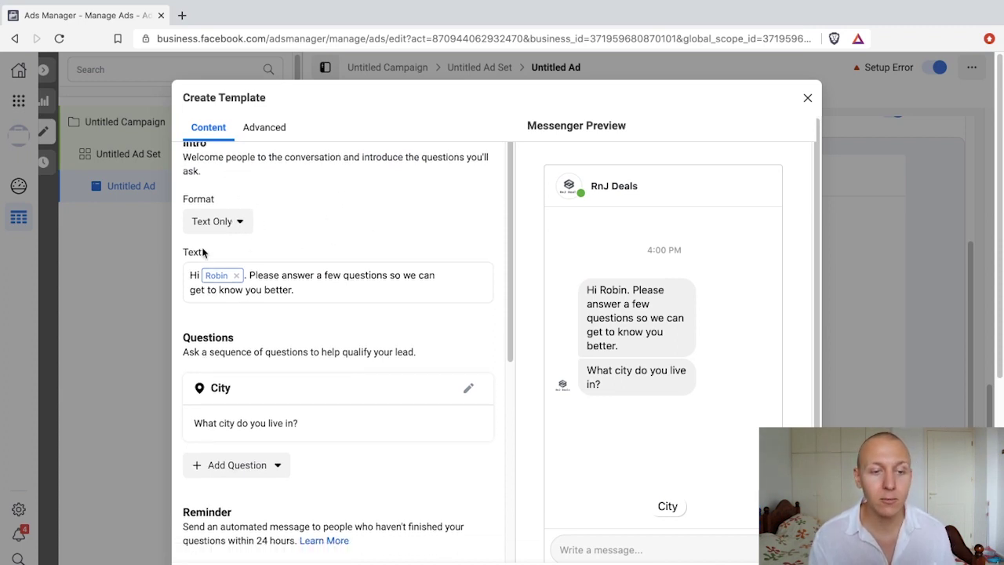
pyautogui.scroll(-2, 322, 266)
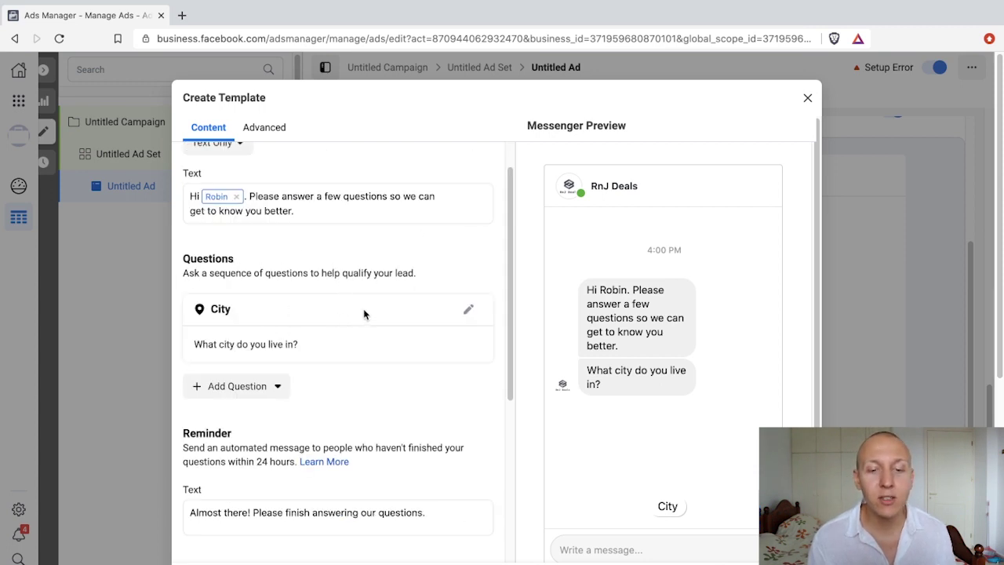
pyautogui.scroll(-1, 341, 322)
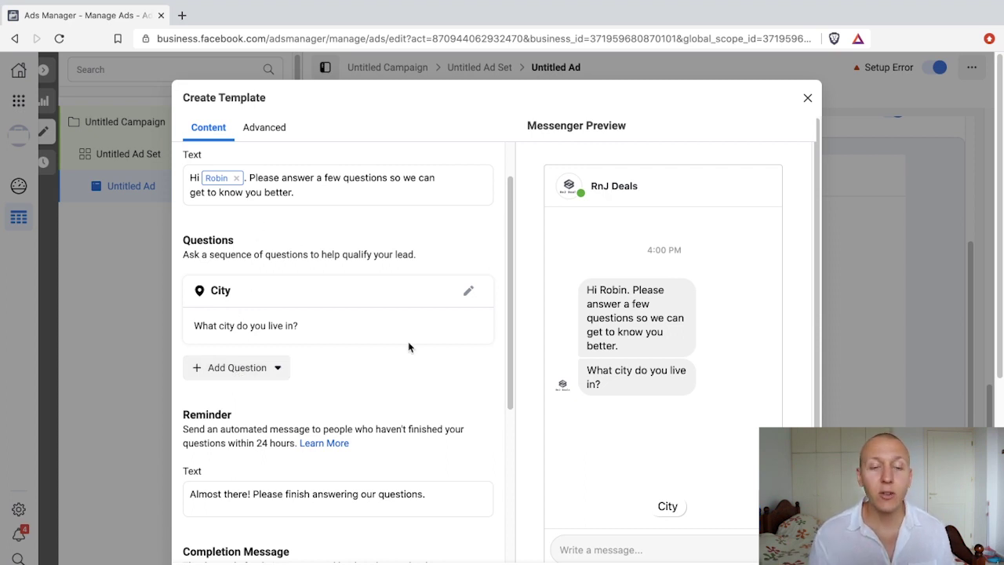
pyautogui.click(265, 372)
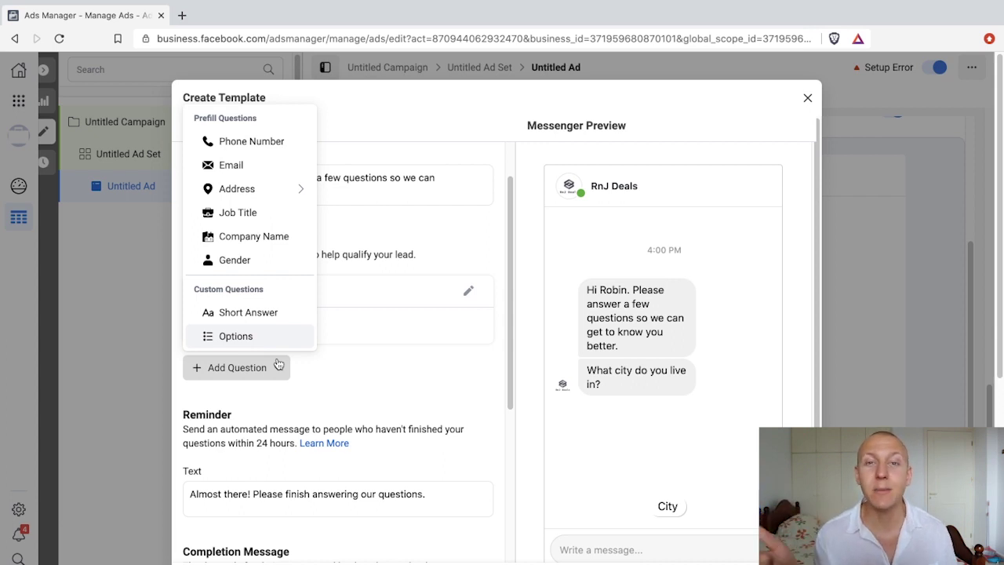
pyautogui.click(430, 376)
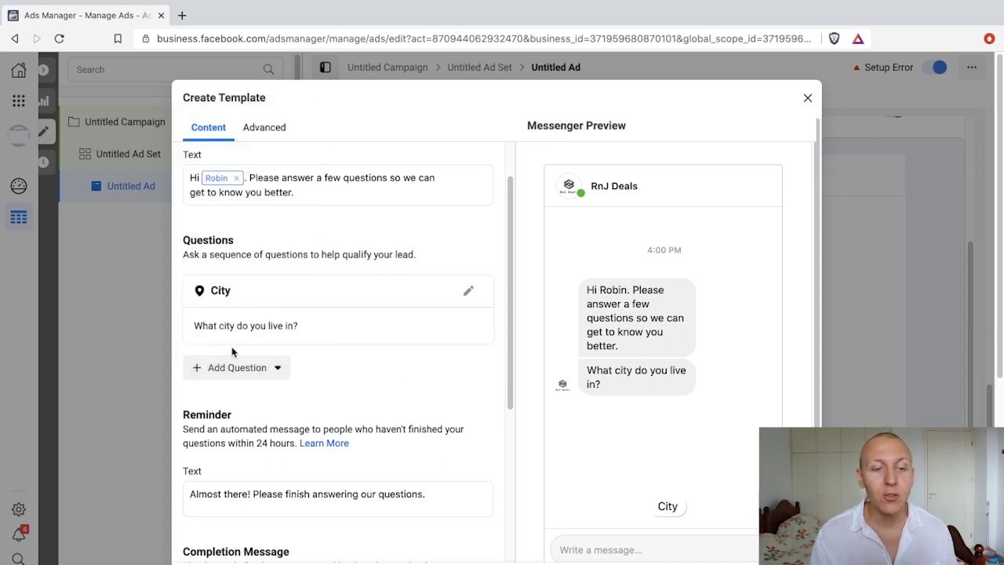
pyautogui.scroll(-2, 295, 322)
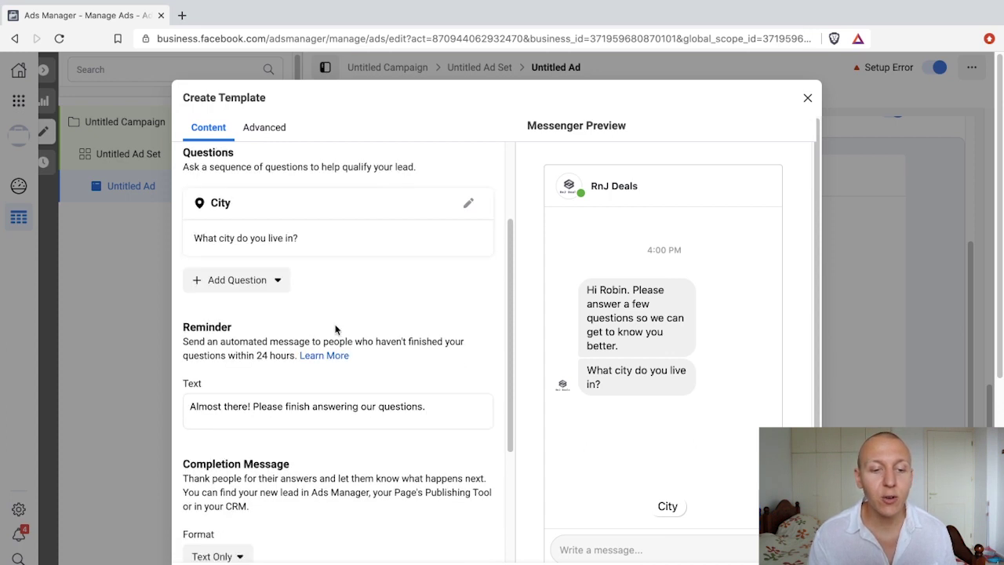
pyautogui.scroll(-1, 330, 353)
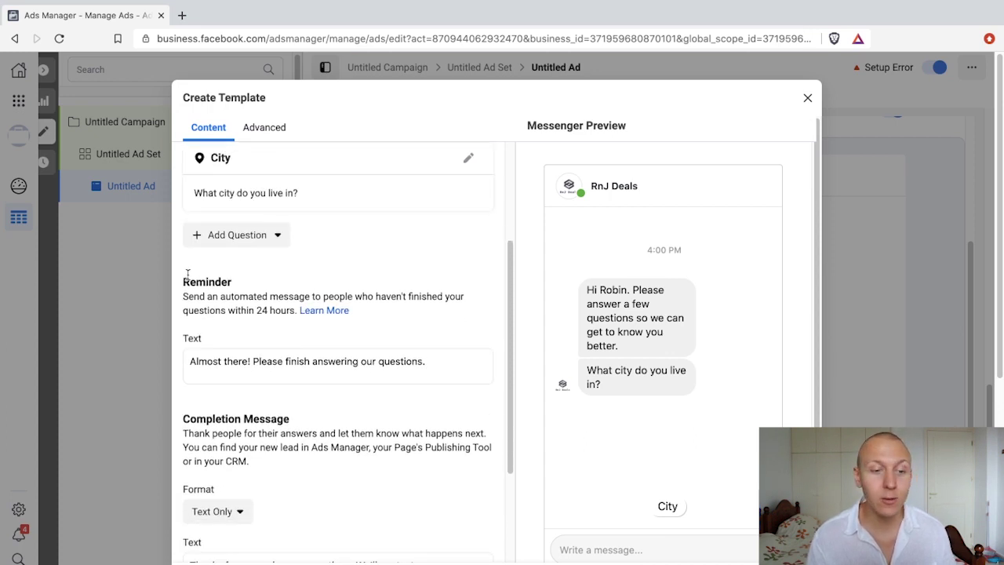
pyautogui.moveTo(181, 278); pyautogui.dragTo(296, 309)
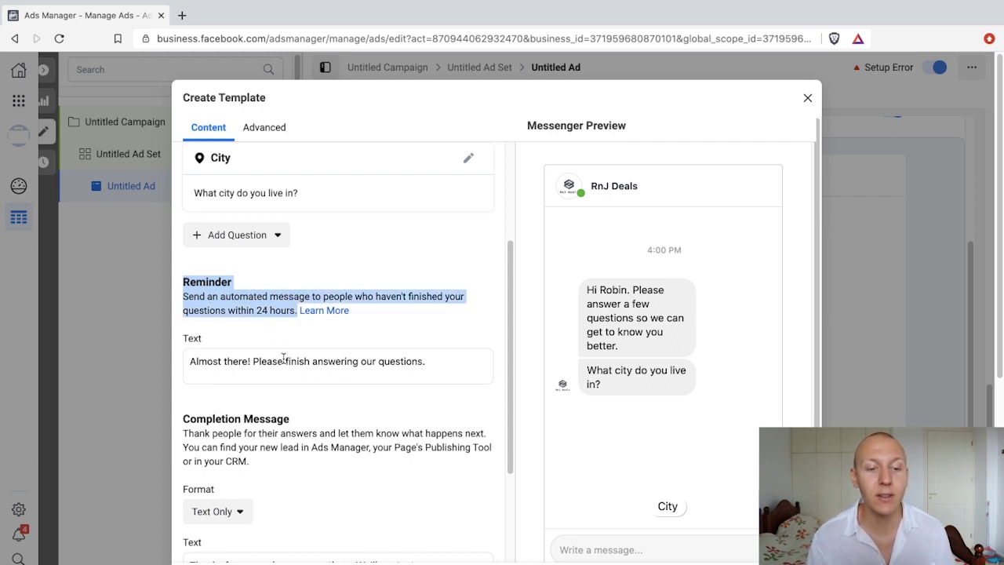
# Examine the lead chat's completion message and its recipient-name options, the Connect an App setting, and the Privacy Policy section.
pyautogui.scroll(-1, 283, 357)
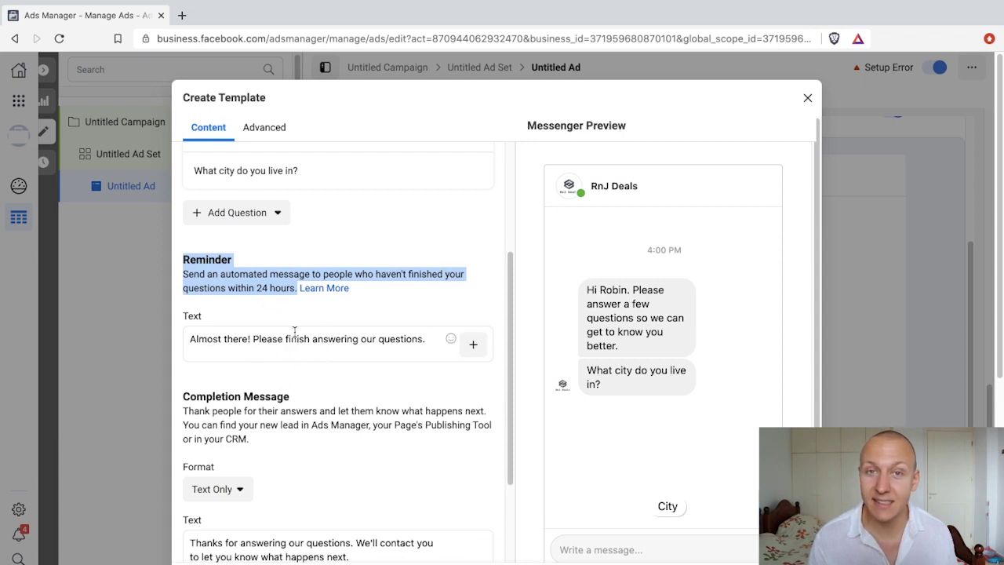
pyautogui.scroll(-4, 294, 337)
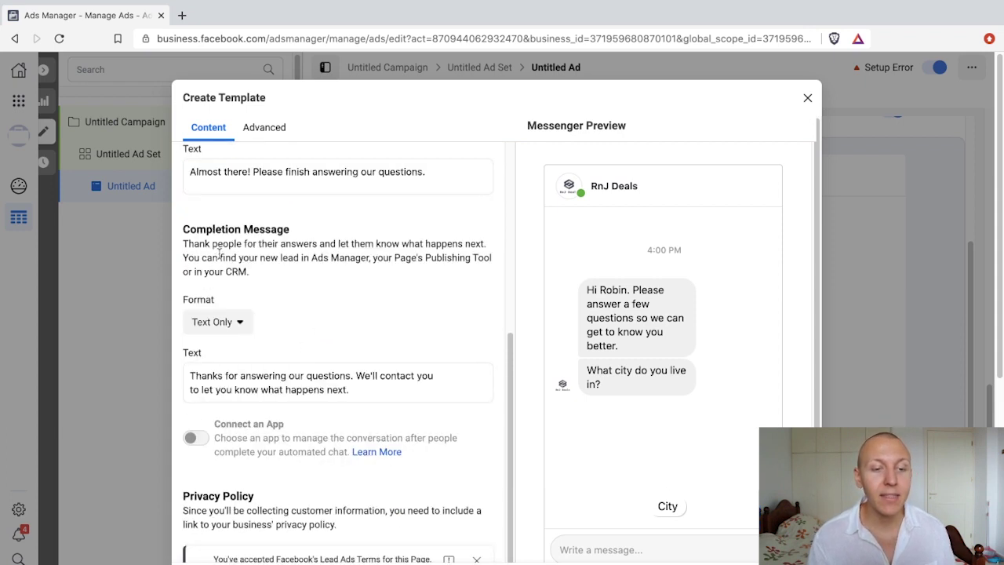
pyautogui.scroll(-1, 344, 381)
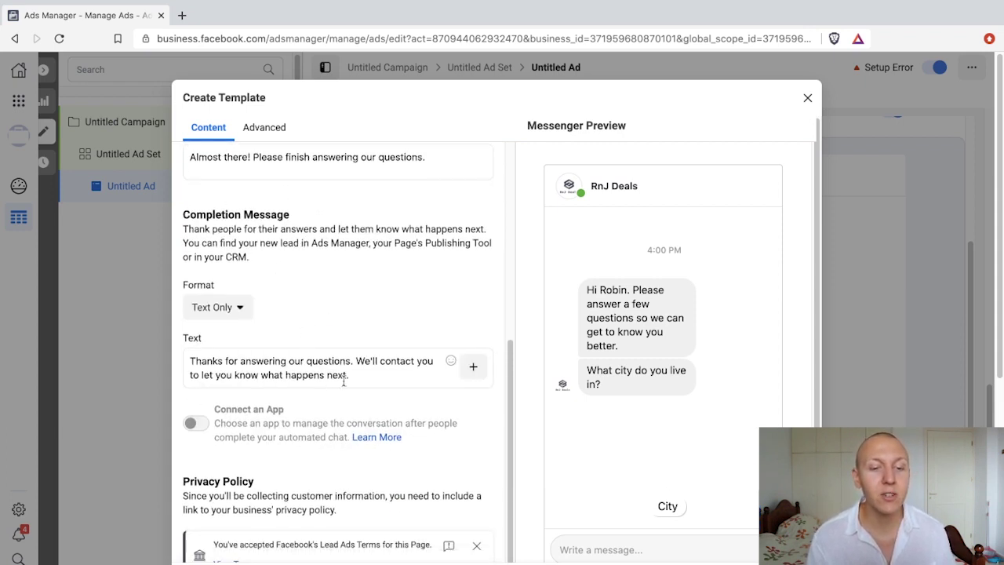
pyautogui.moveTo(350, 375); pyautogui.dragTo(203, 359)
pyautogui.click(271, 370)
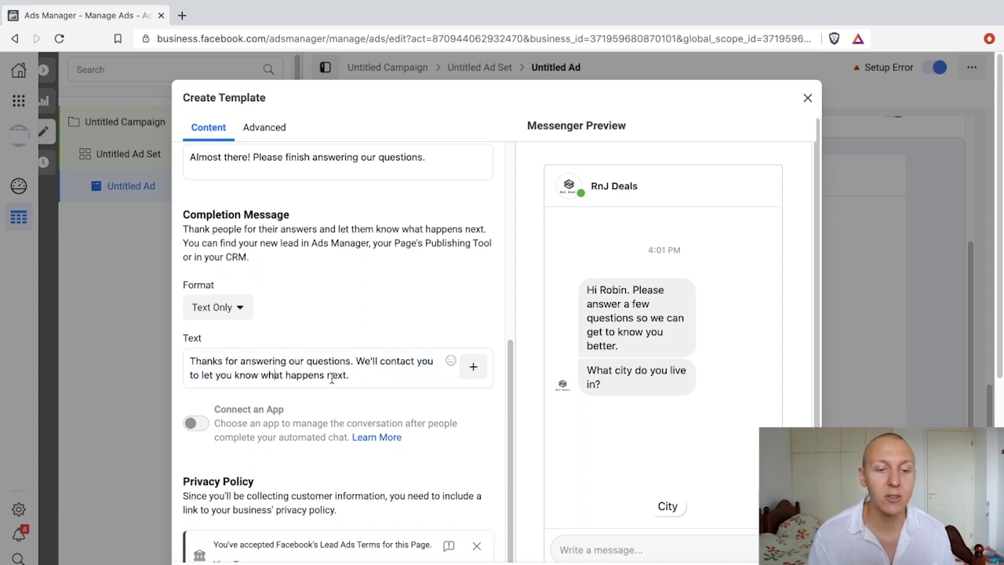
pyautogui.click(476, 375)
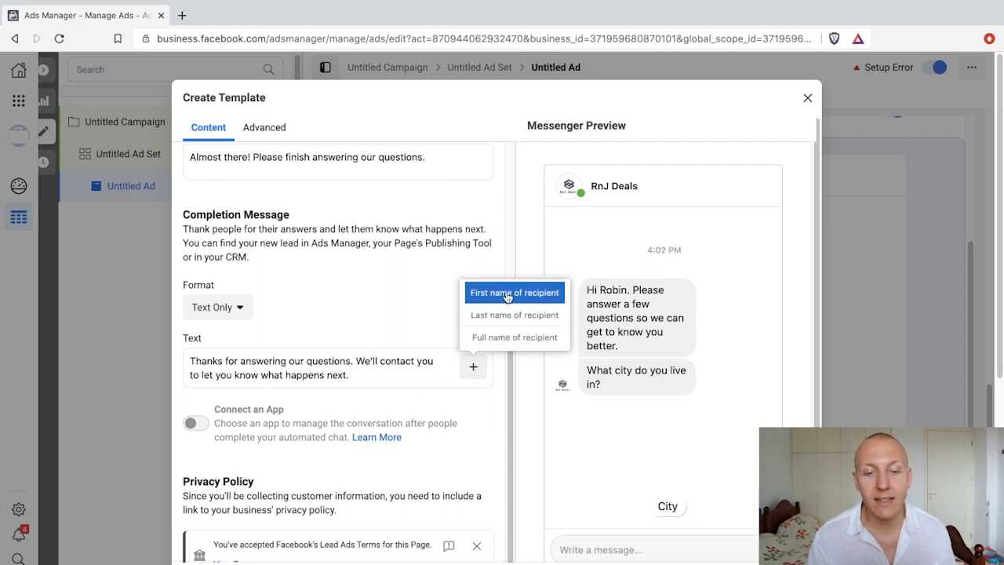
pyautogui.click(362, 372)
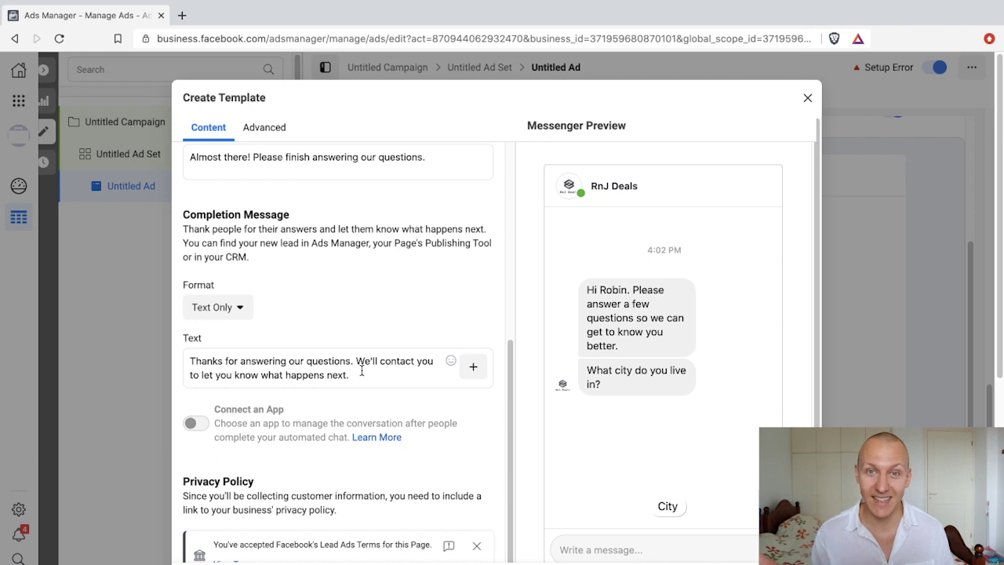
pyautogui.scroll(-1, 361, 372)
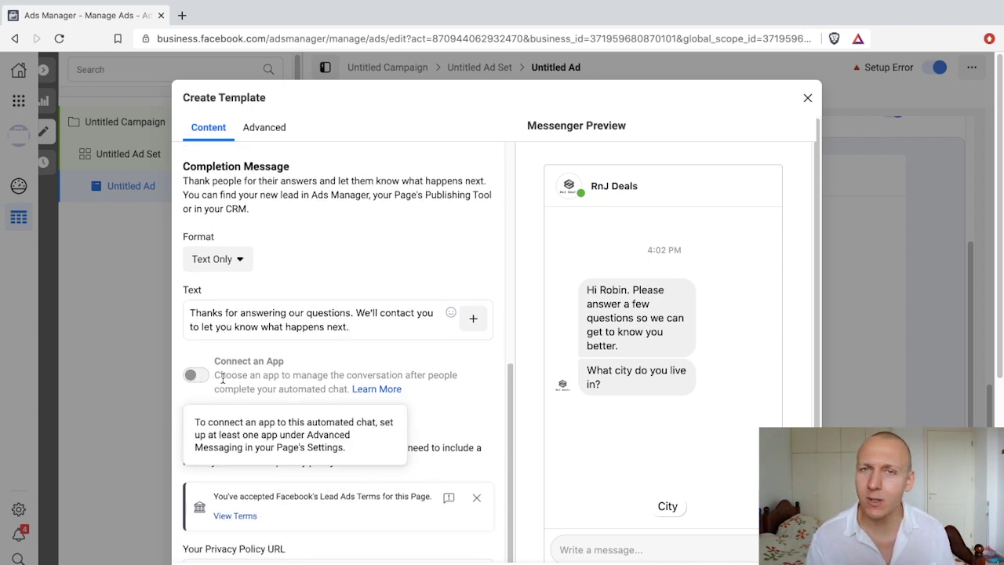
pyautogui.scroll(-1, 320, 310)
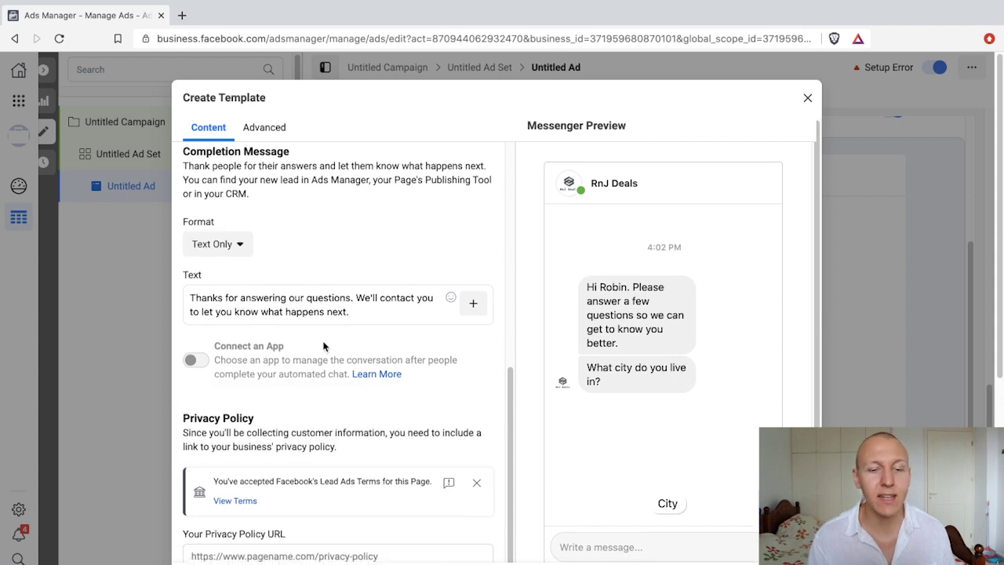
pyautogui.scroll(-1, 324, 338)
pyautogui.scroll(-2, 390, 363)
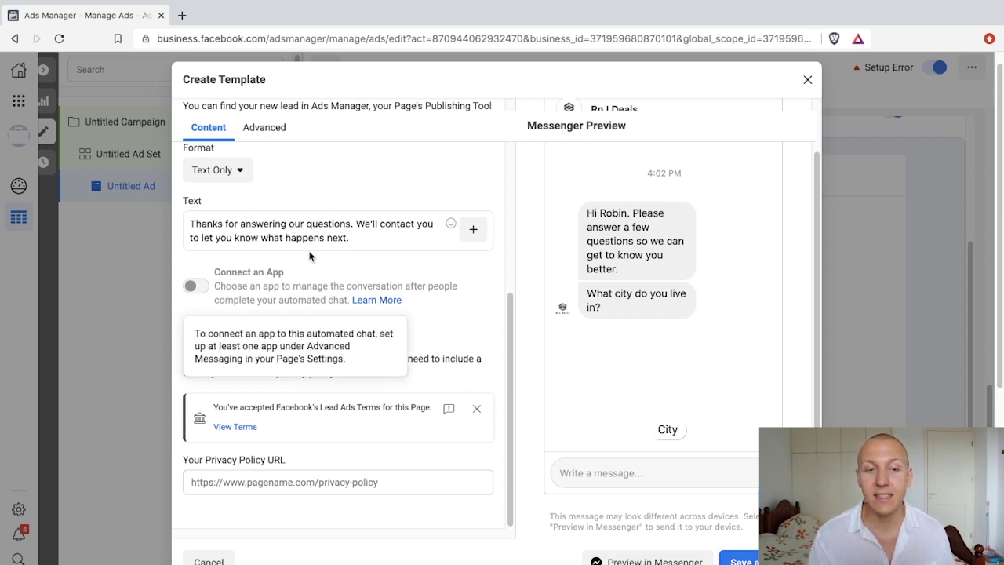
pyautogui.scroll(8, 318, 294)
# Review the lead chat's advanced settings: the saved template name, the pause-questions confirmation text, and the Edit Field IDs option.
pyautogui.click(271, 127)
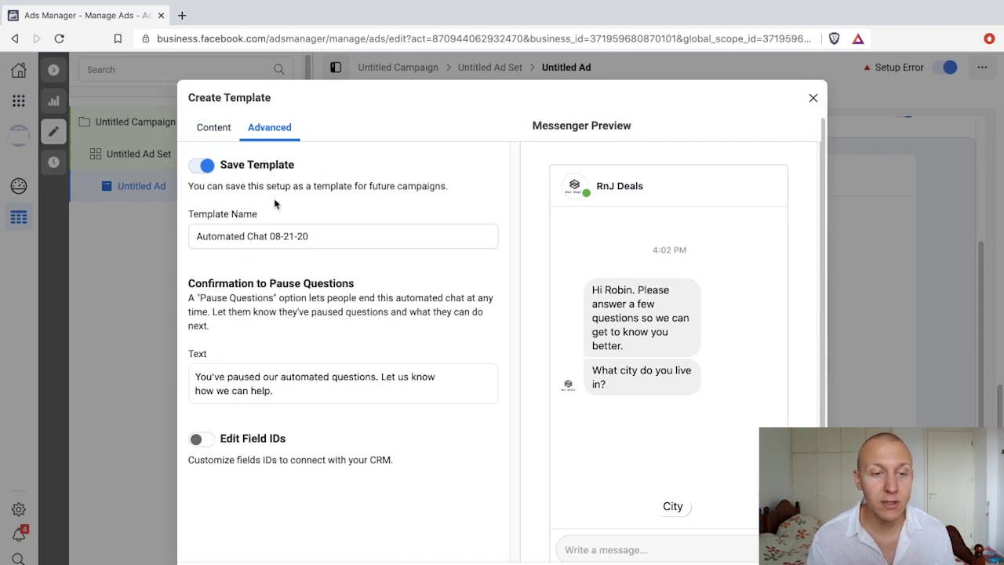
pyautogui.click(324, 233)
pyautogui.moveTo(333, 235); pyautogui.dragTo(197, 237)
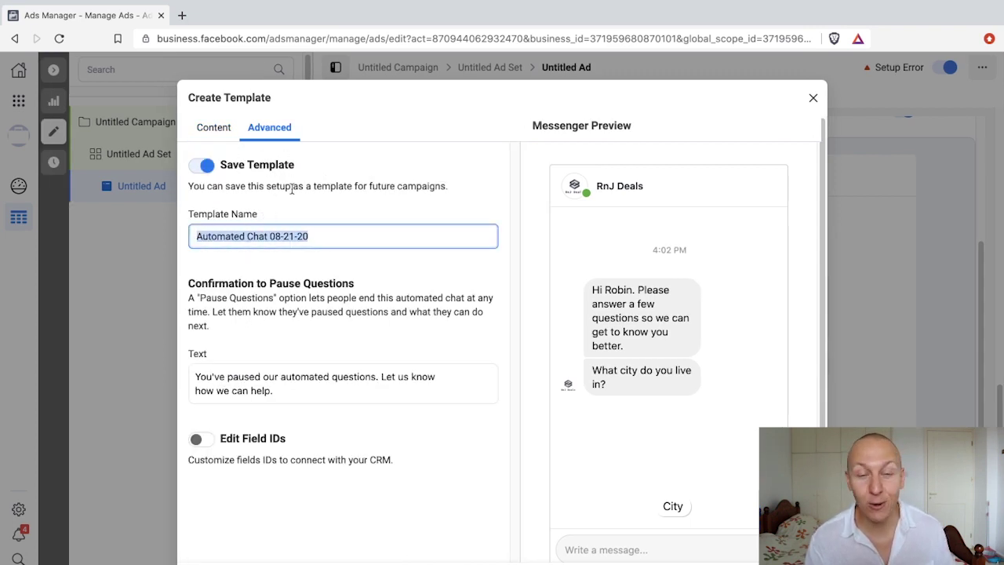
pyautogui.click(316, 232)
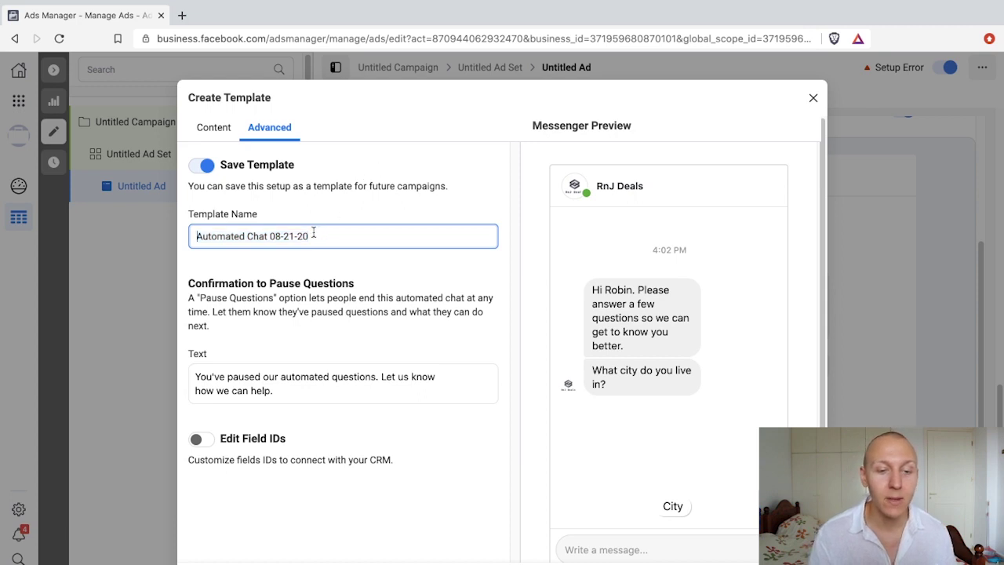
pyautogui.click(272, 287)
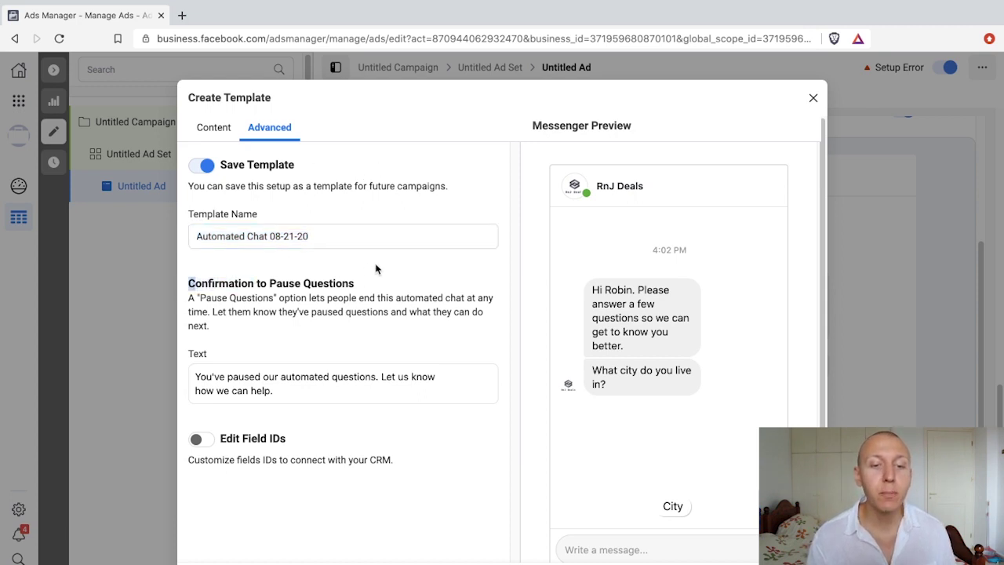
pyautogui.tripleClick(357, 286)
pyautogui.click(358, 292)
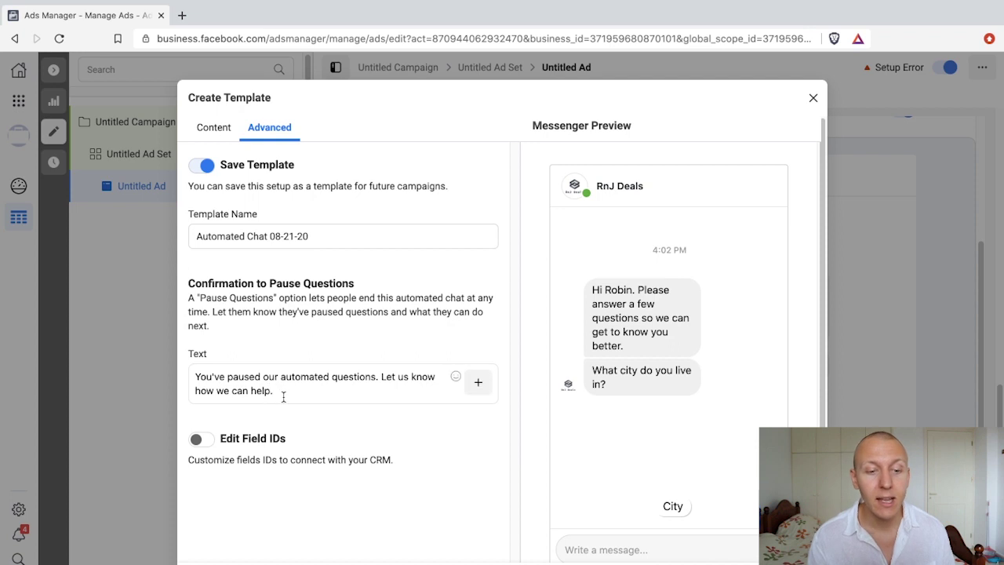
pyautogui.moveTo(275, 391); pyautogui.dragTo(196, 377)
pyautogui.click(225, 390)
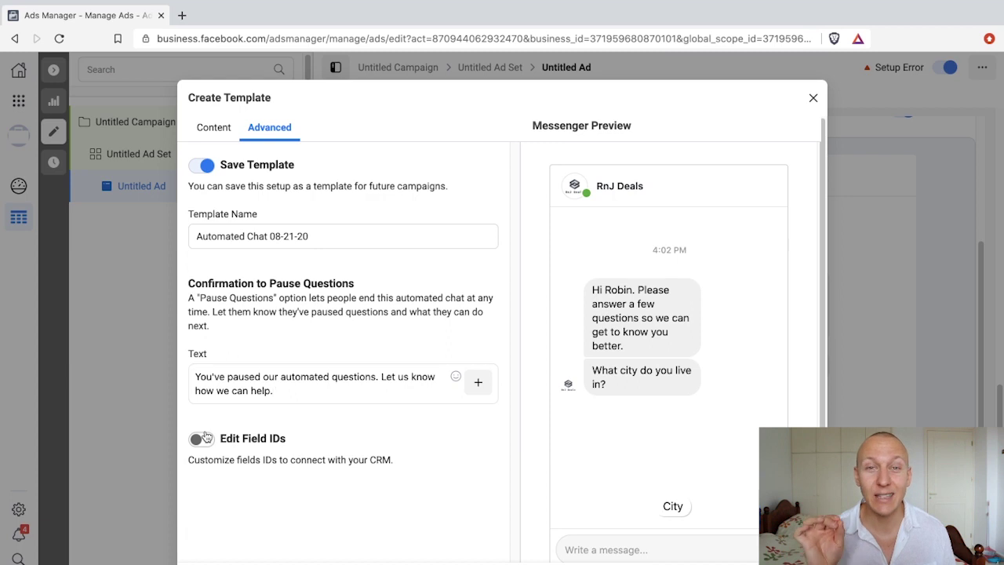
# Leave the lead chat template without saving, switch the message template to Advanced Setup, and open it for editing.
pyautogui.click(215, 127)
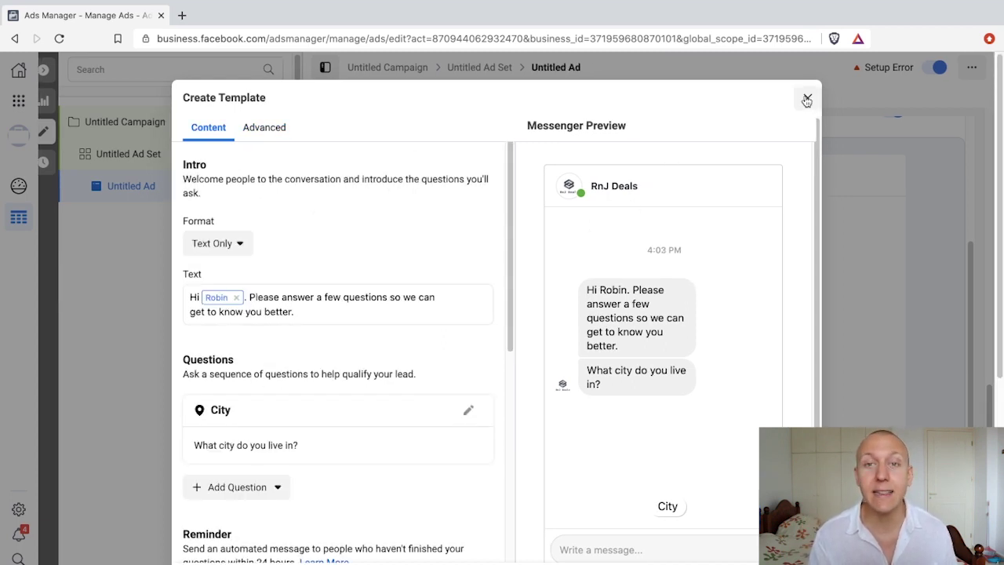
pyautogui.click(807, 98)
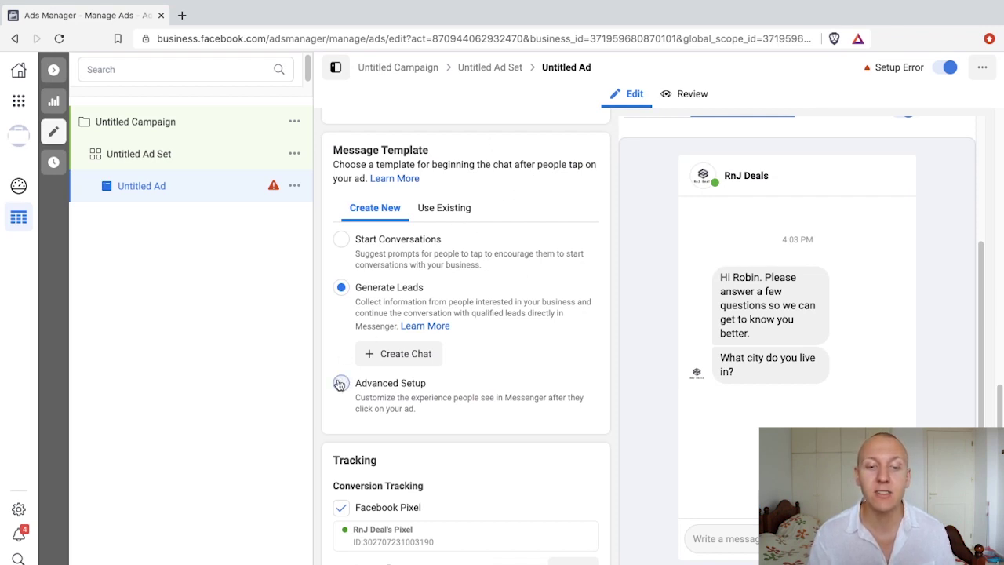
pyautogui.click(376, 385)
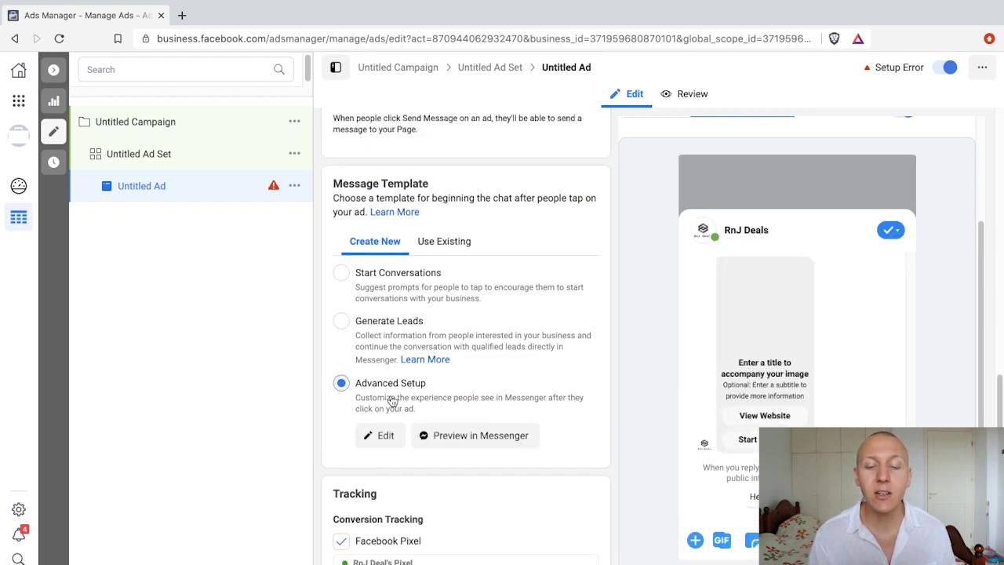
pyautogui.click(380, 435)
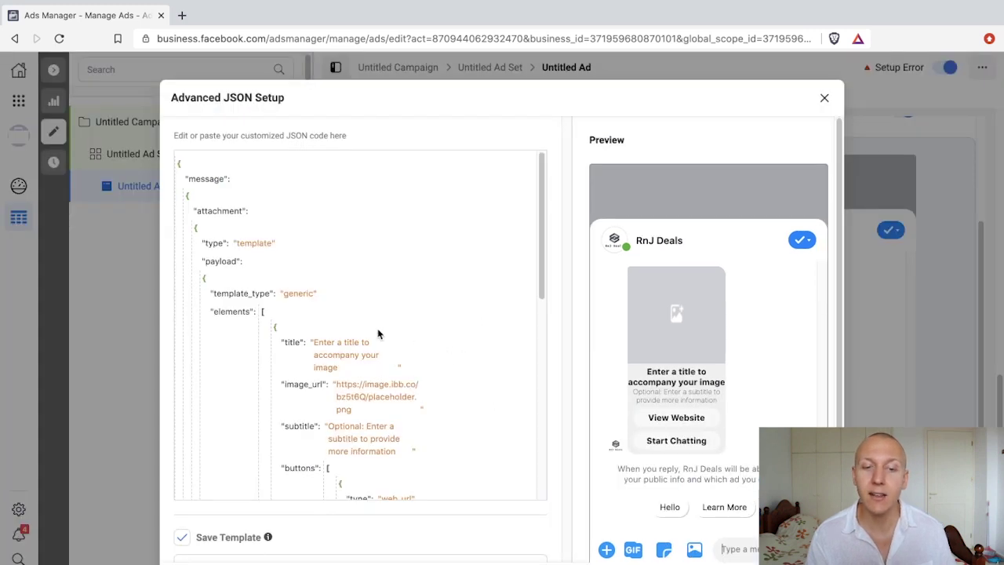
# Look through the message template's JSON code, including its elements, buttons and quick replies, and close the editor without changes.
pyautogui.scroll(-5, 416, 346)
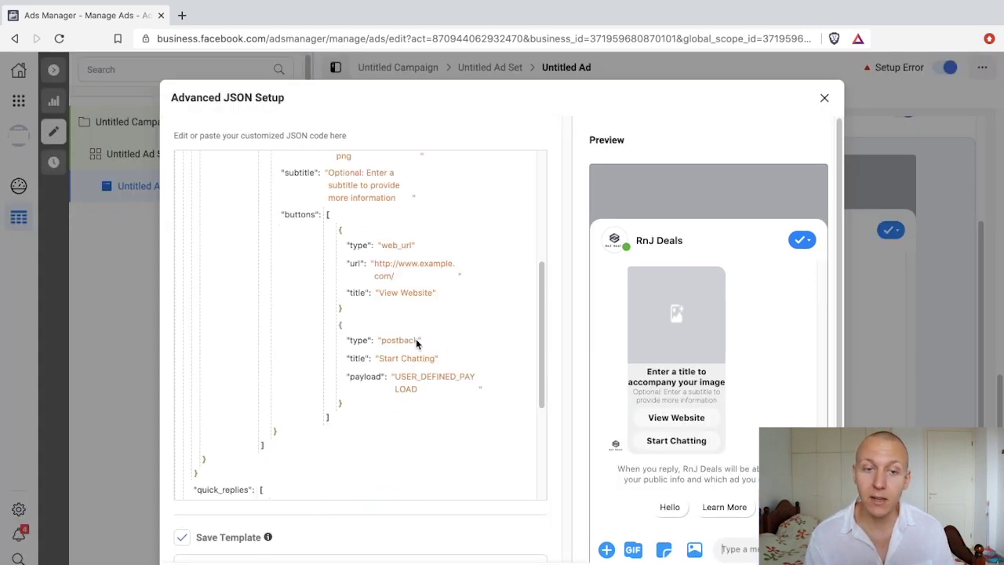
pyautogui.scroll(-1, 424, 349)
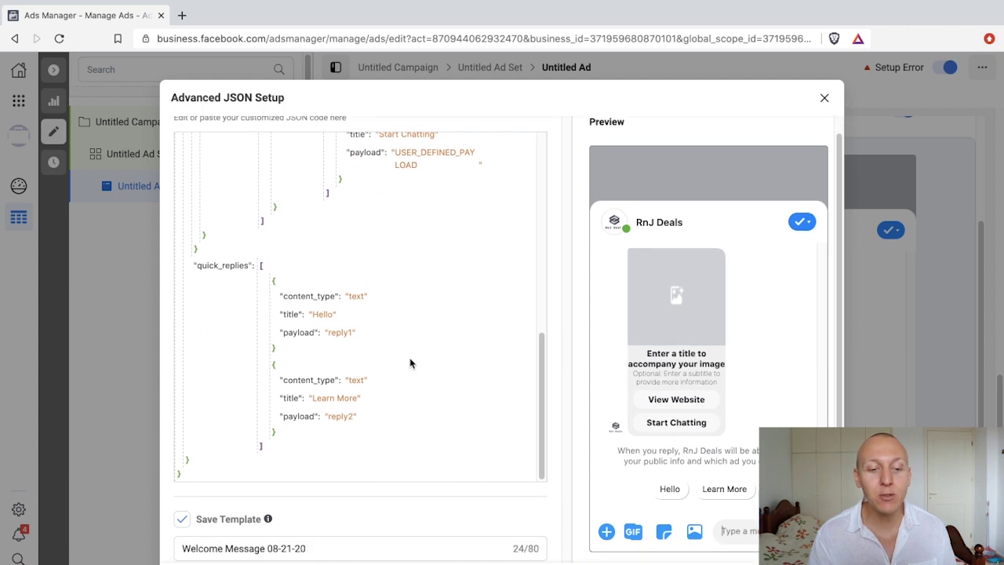
pyautogui.scroll(5, 406, 366)
pyautogui.scroll(3, 404, 361)
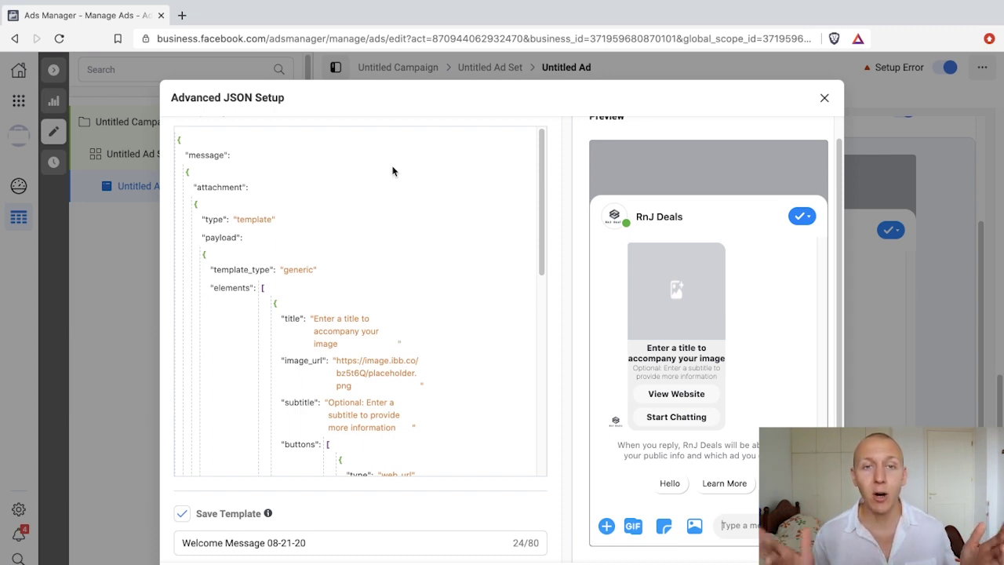
pyautogui.moveTo(230, 98); pyautogui.dragTo(253, 98)
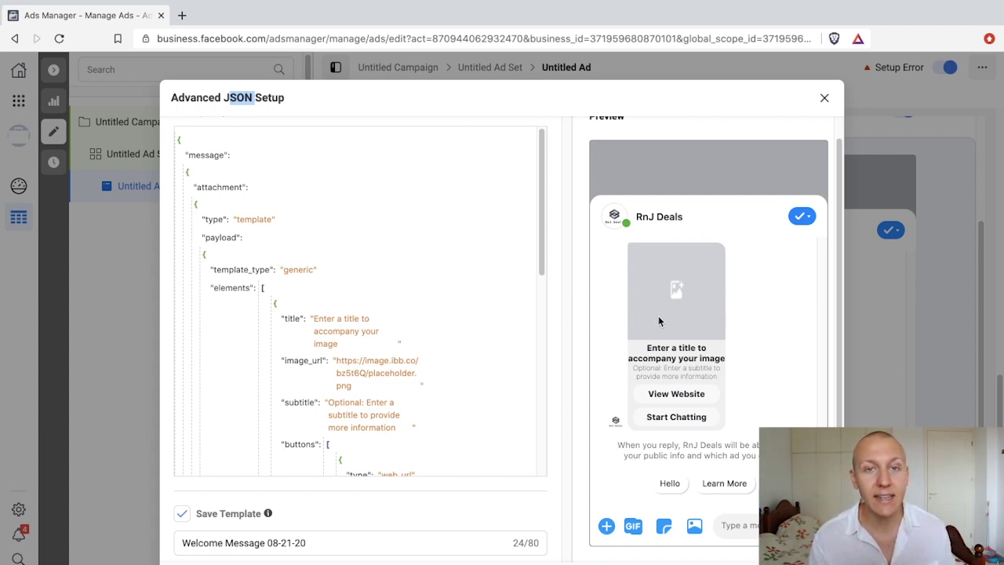
pyautogui.click(339, 292)
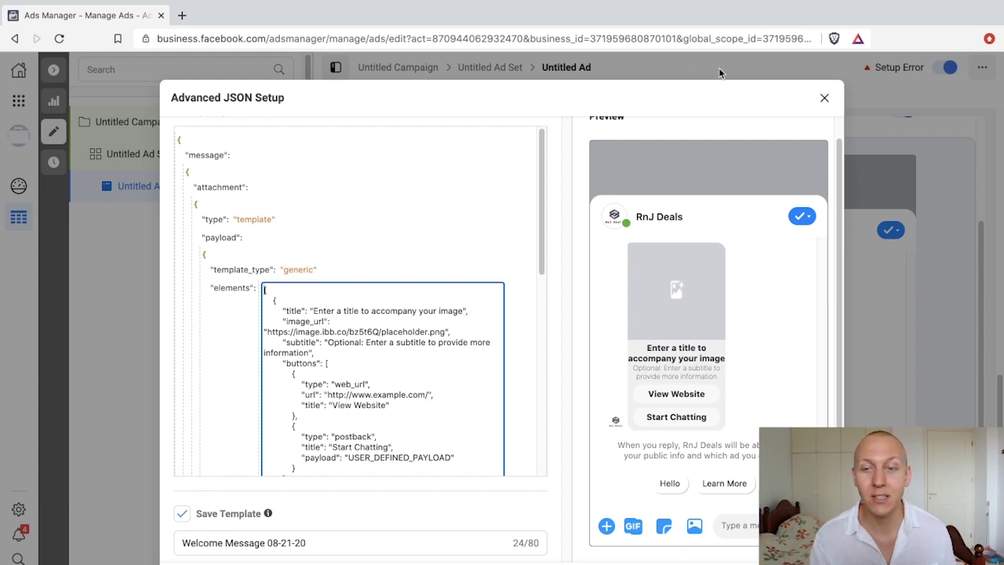
pyautogui.click(825, 97)
pyautogui.scroll(-3, 446, 345)
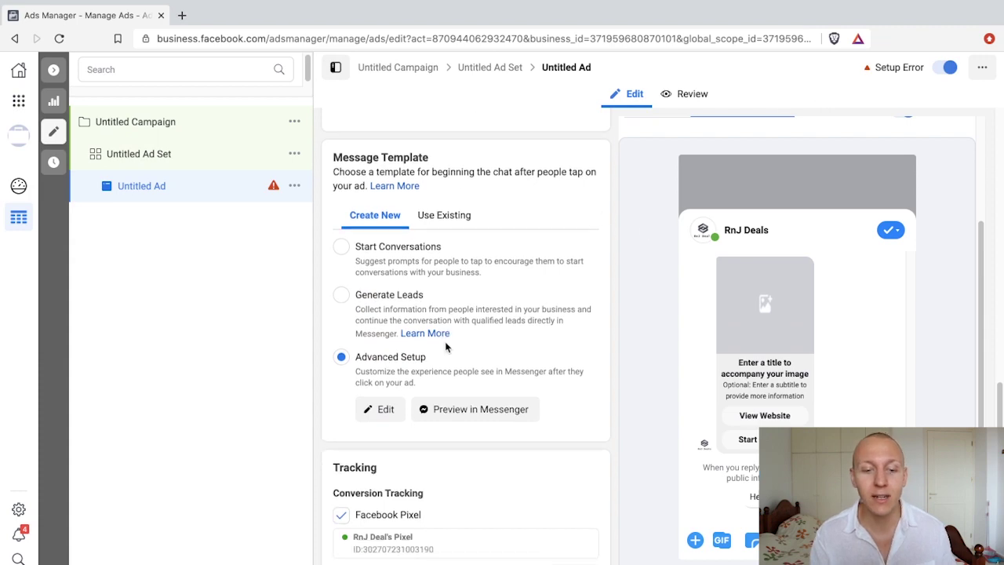
pyautogui.scroll(3, 455, 379)
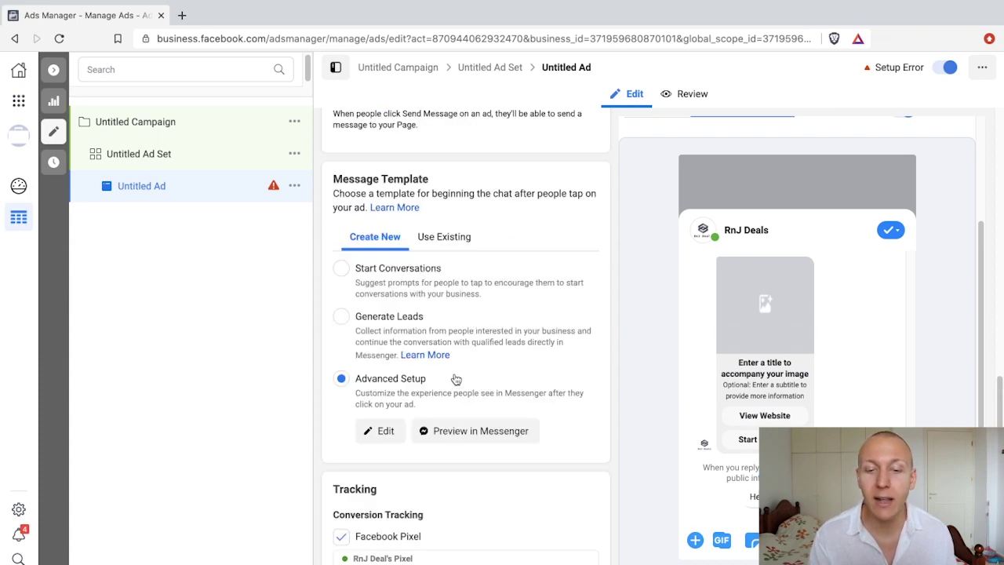